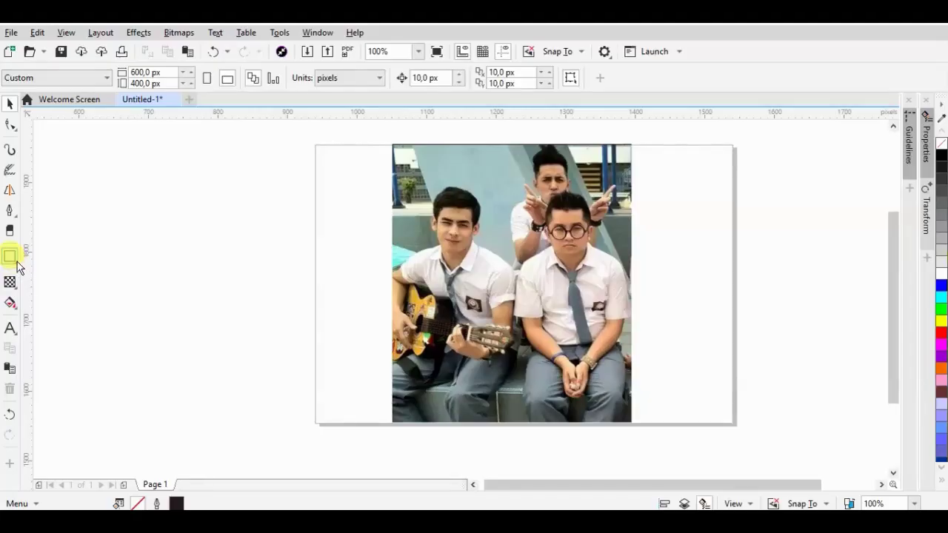
- Expand the curve tools flyout to show Pen, Freehand and Bézier
{"action": "left_click", "coordinate": [10, 255]}
{"action": "left_click", "coordinate": [10, 211]}
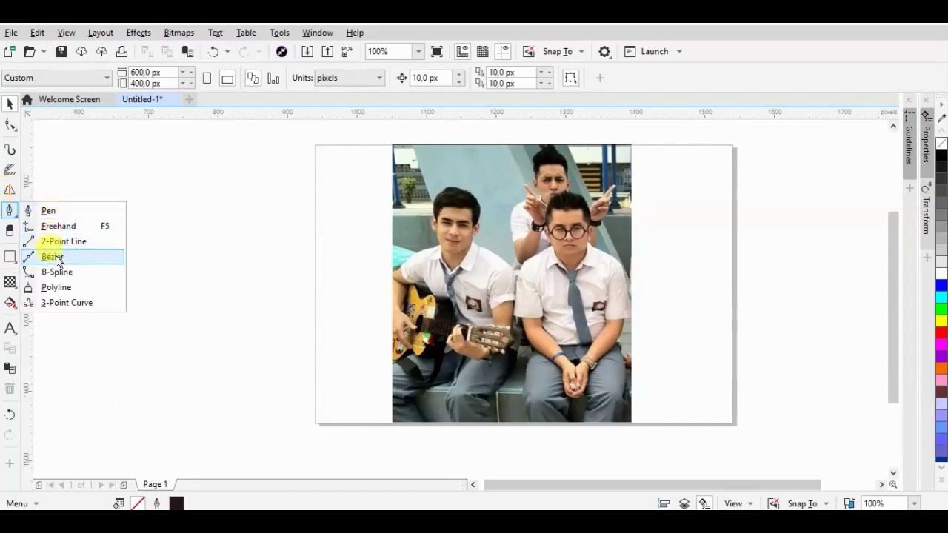
- Trace a closed freehand outline around the glasses-wearing boy's face and hairline
{"action": "left_click", "coordinate": [58, 226]}
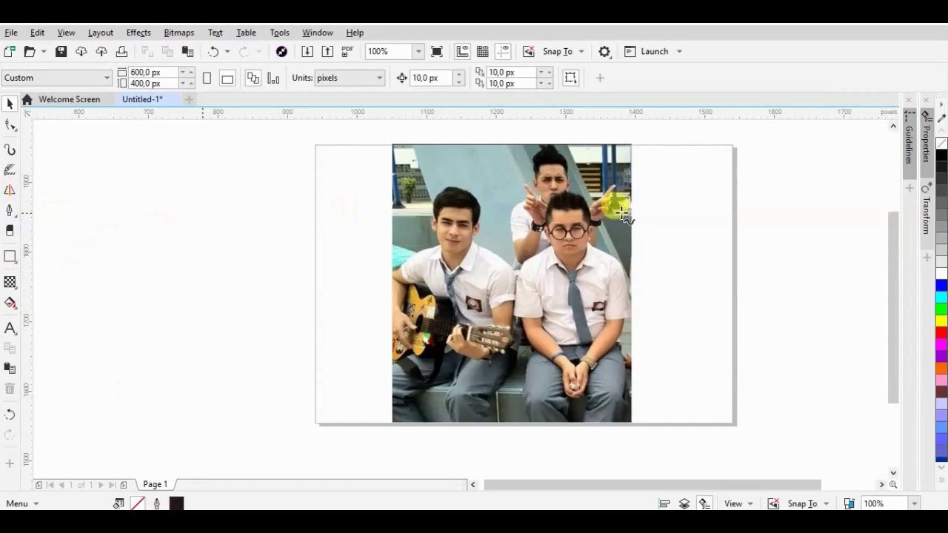
{"action": "scroll", "coordinate": [615, 209], "scroll_direction": "up", "scroll_amount": 3}
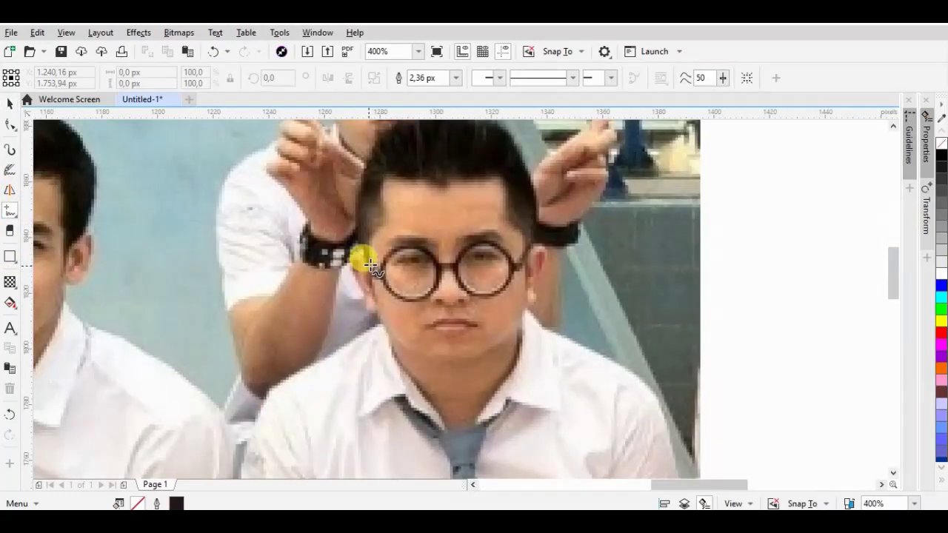
{"action": "mouse_move", "coordinate": [368, 290]}
{"action": "left_mouse_down"}
{"action": "mouse_move", "coordinate": [523, 310]}
{"action": "mouse_move", "coordinate": [544, 257]}
{"action": "mouse_move", "coordinate": [493, 190]}
{"action": "mouse_move", "coordinate": [451, 170]}
{"action": "mouse_move", "coordinate": [397, 178]}
{"action": "mouse_move", "coordinate": [386, 200]}
{"action": "left_mouse_up"}
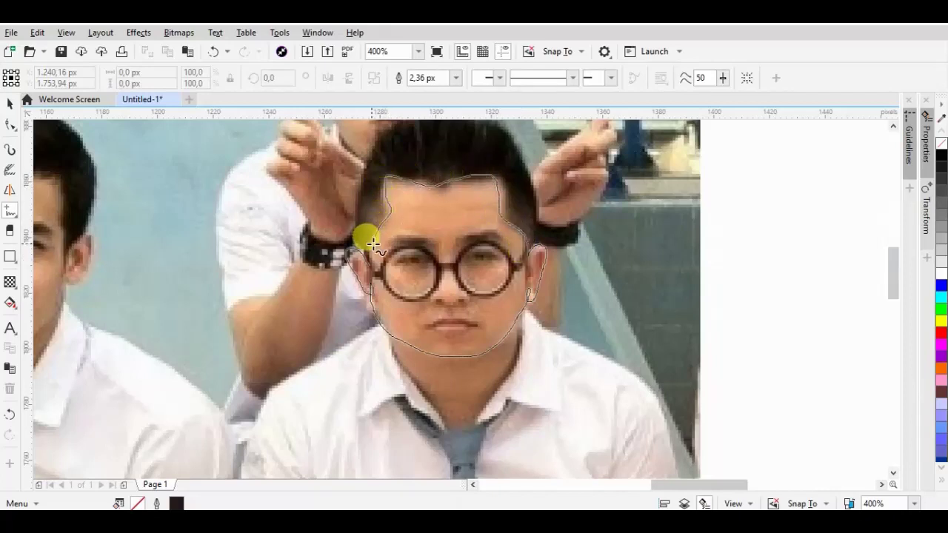
{"action": "mouse_move", "coordinate": [363, 245]}
{"action": "left_mouse_down"}
{"action": "mouse_move", "coordinate": [359, 169]}
{"action": "mouse_move", "coordinate": [402, 110]}
{"action": "mouse_move", "coordinate": [510, 141]}
{"action": "mouse_move", "coordinate": [544, 221]}
{"action": "mouse_move", "coordinate": [528, 233]}
{"action": "left_mouse_up"}
- Switch the display quality to Enhanced view
{"action": "scroll", "coordinate": [528, 233], "scroll_direction": "down", "scroll_amount": 2}
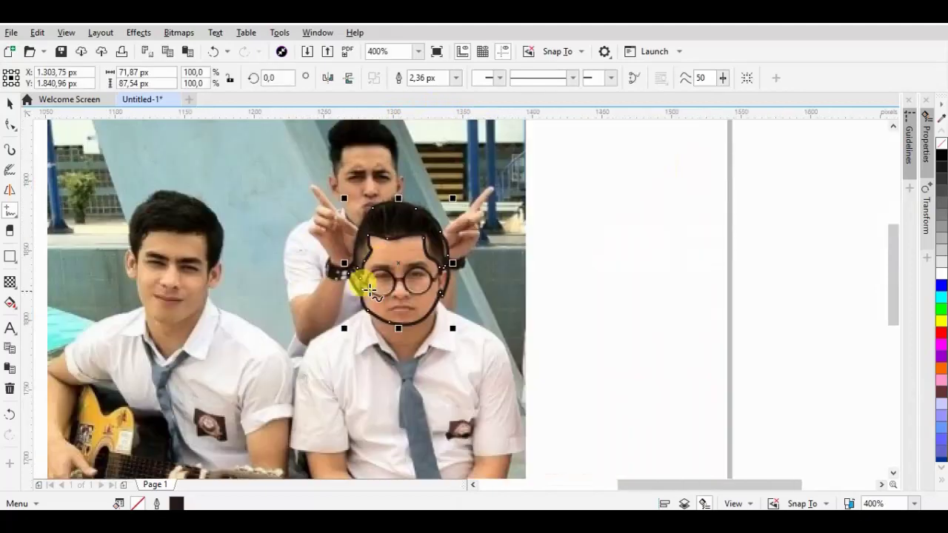
{"action": "left_click", "coordinate": [66, 32]}
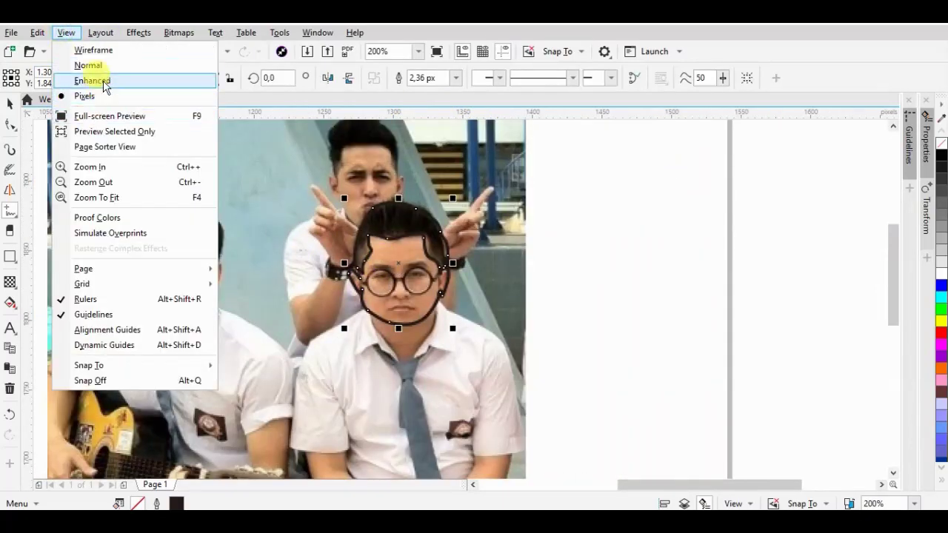
{"action": "left_click", "coordinate": [88, 80]}
{"action": "scroll", "coordinate": [422, 191], "scroll_direction": "up", "scroll_amount": 3}
- Edit the head outline's nodes so its top forms a smooth, rounded arc
{"action": "key", "text": "F10"}
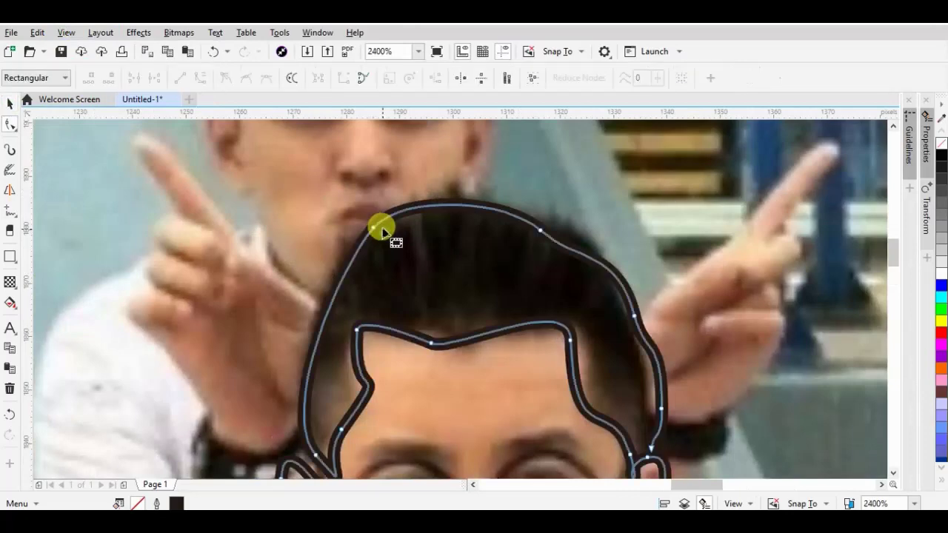
{"action": "left_click_drag", "start_coordinate": [376, 225], "coordinate": [368, 217]}
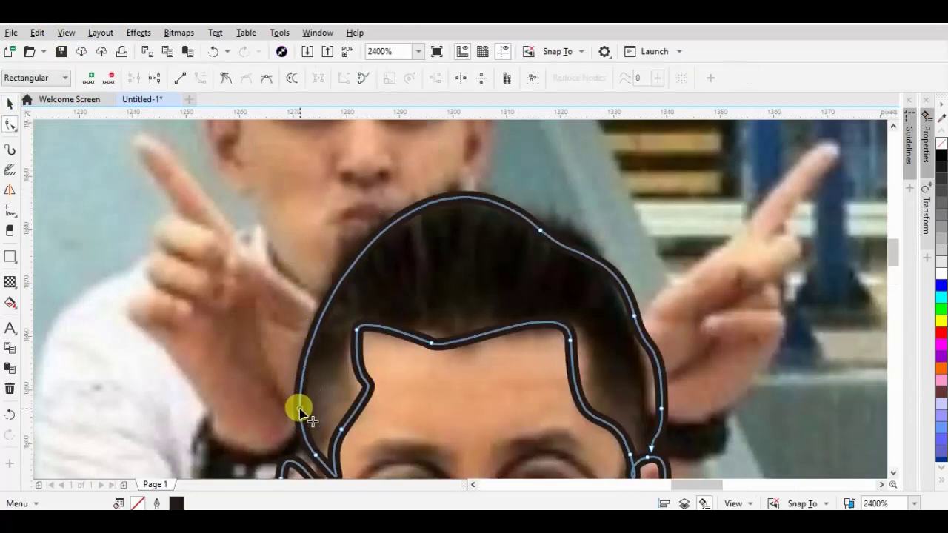
{"action": "left_click_drag", "start_coordinate": [300, 412], "coordinate": [300, 382]}
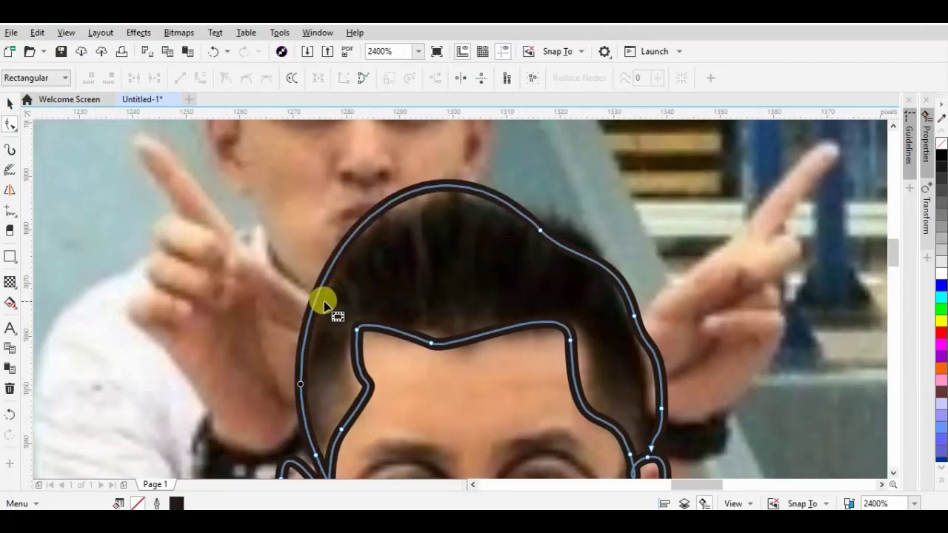
{"action": "double_click", "coordinate": [538, 230]}
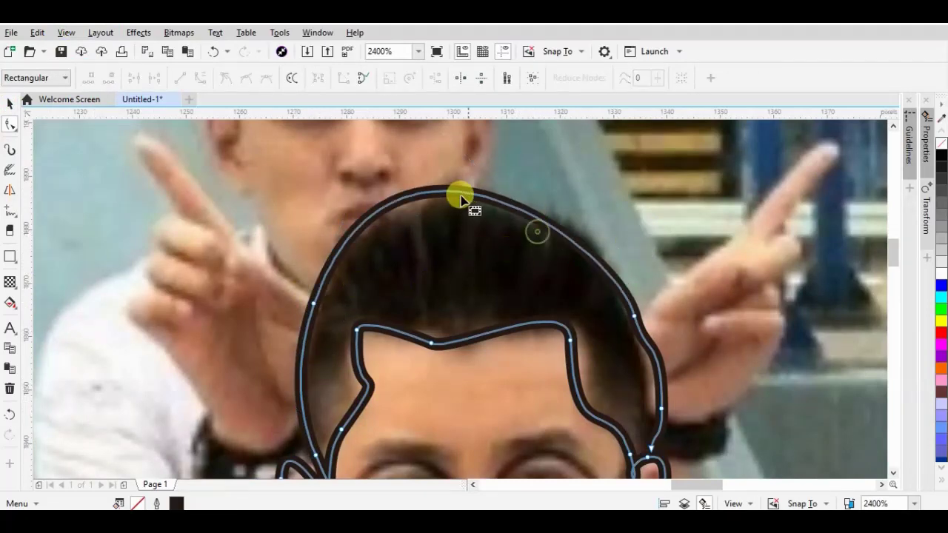
{"action": "left_click_drag", "start_coordinate": [457, 196], "coordinate": [474, 200]}
{"action": "double_click", "coordinate": [468, 201]}
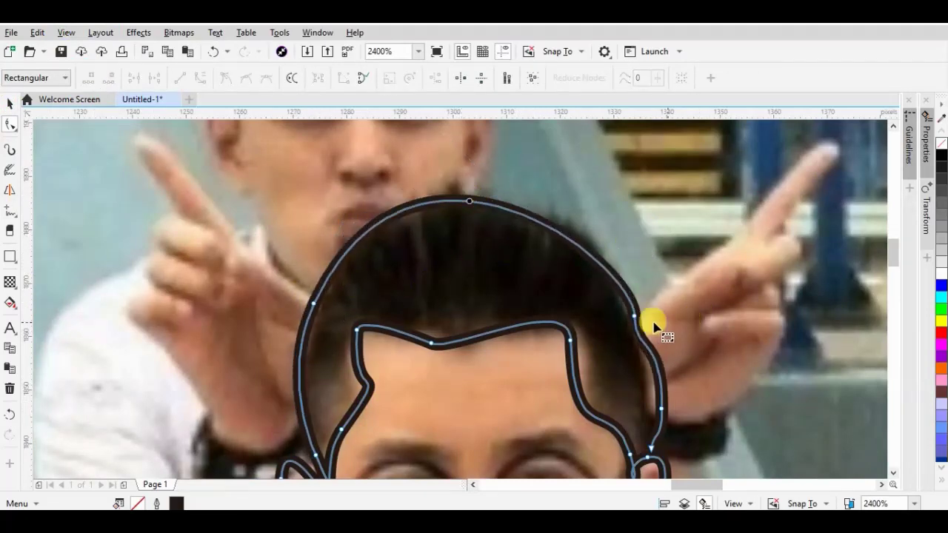
{"action": "left_click", "coordinate": [601, 269]}
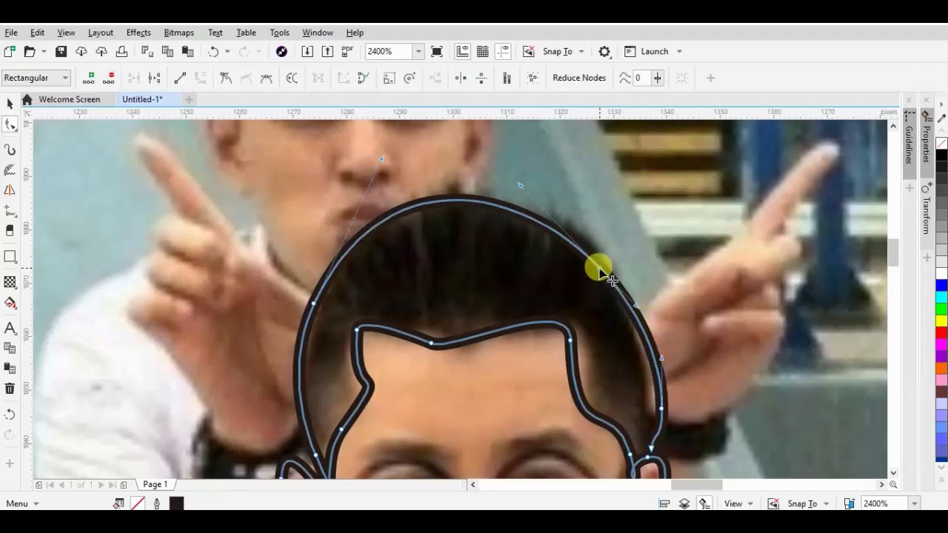
{"action": "left_click_drag", "start_coordinate": [659, 402], "coordinate": [641, 394]}
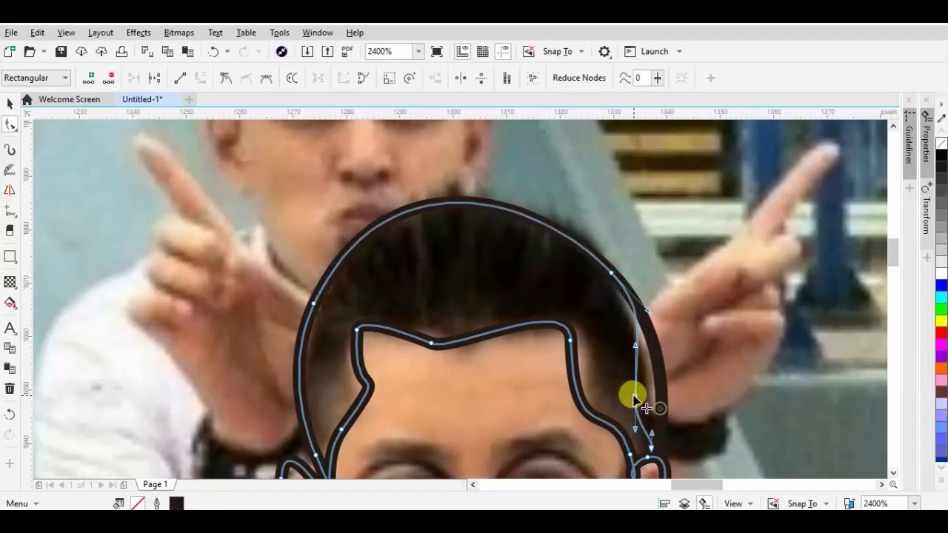
{"action": "scroll", "coordinate": [510, 211], "scroll_direction": "down", "scroll_amount": 1}
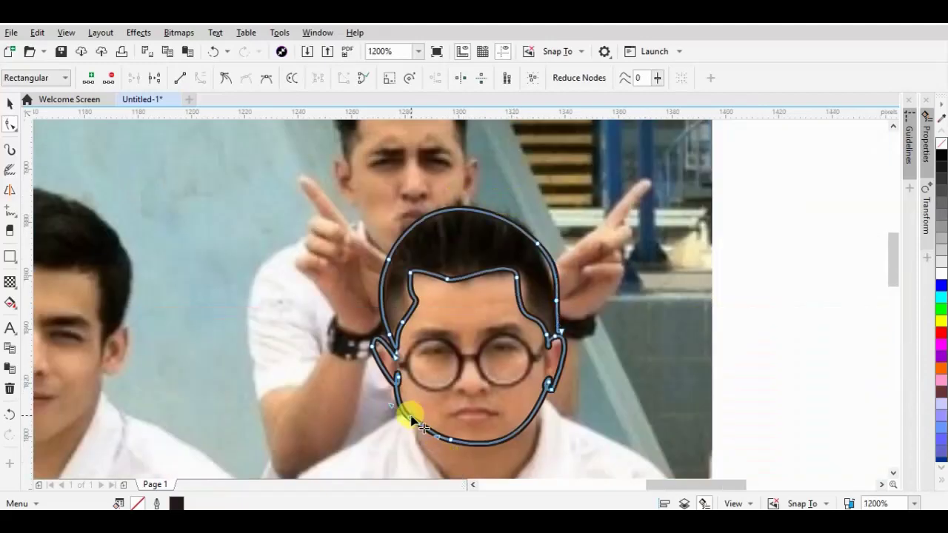
{"action": "scroll", "coordinate": [567, 148], "scroll_direction": "down", "scroll_amount": 1}
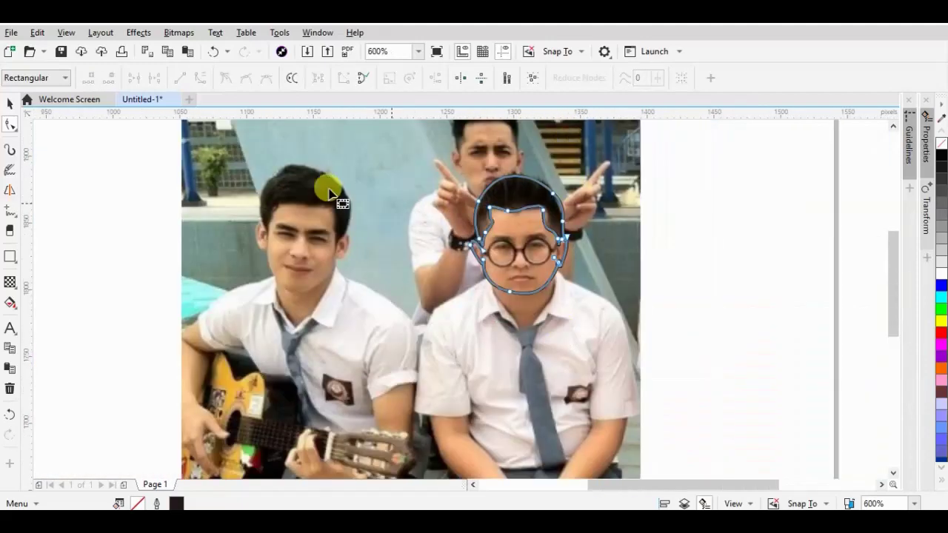
- Test-move the face outline off the photo, then undo the move
{"action": "key", "text": "space"}
{"action": "left_click_drag", "start_coordinate": [540, 203], "coordinate": [760, 210]}
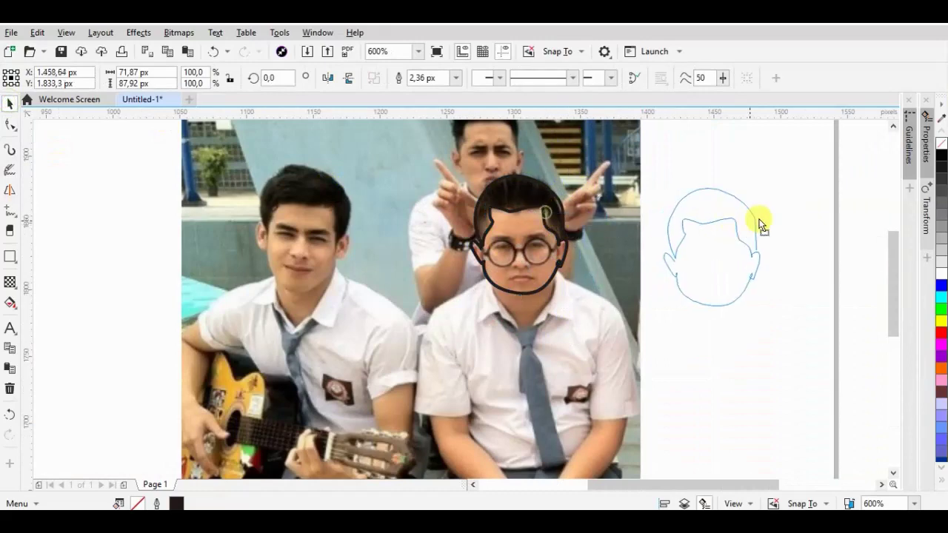
{"action": "left_click", "coordinate": [753, 347]}
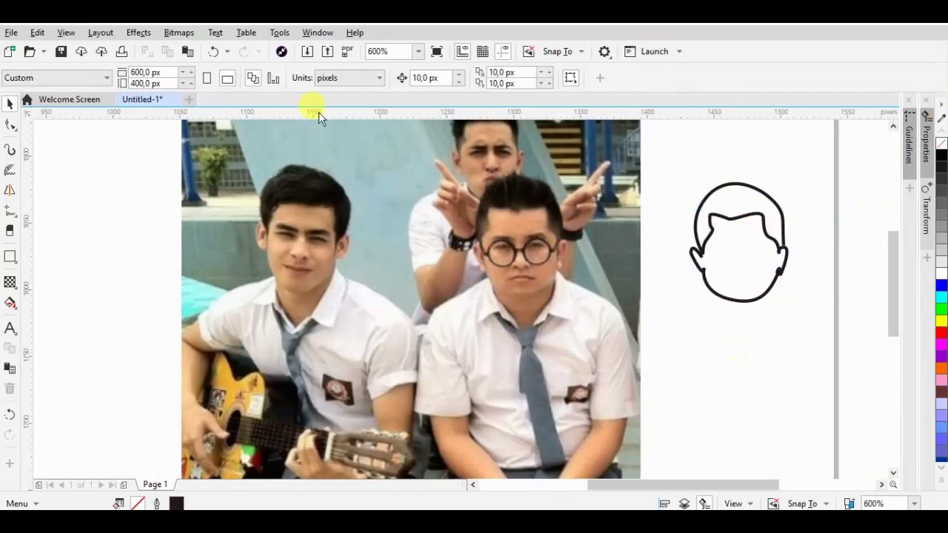
{"action": "left_click", "coordinate": [214, 51]}
- Give the head outline a thicker 2.36 px black stroke
{"action": "left_click", "coordinate": [455, 78]}
{"action": "left_click", "coordinate": [444, 101]}
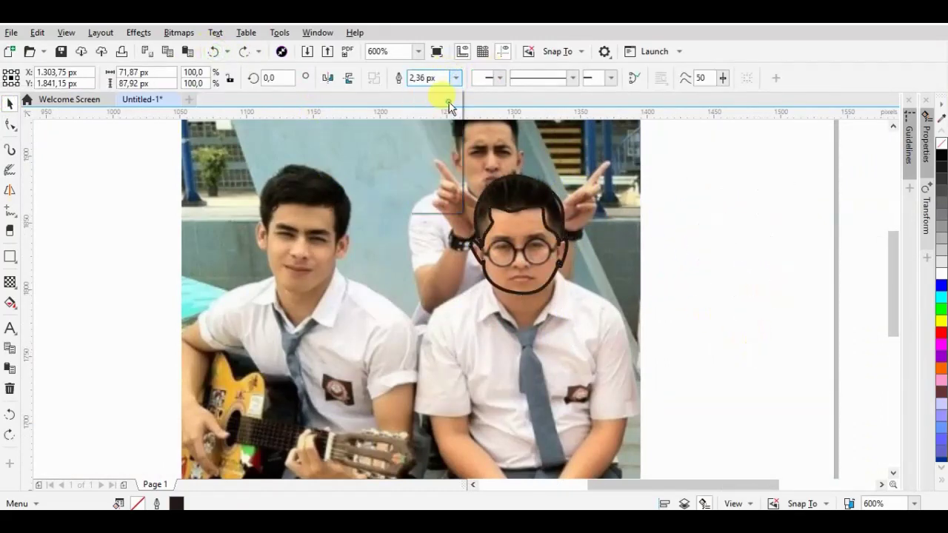
{"action": "left_click", "coordinate": [682, 245]}
{"action": "scroll", "coordinate": [511, 253], "scroll_direction": "up", "scroll_amount": 2}
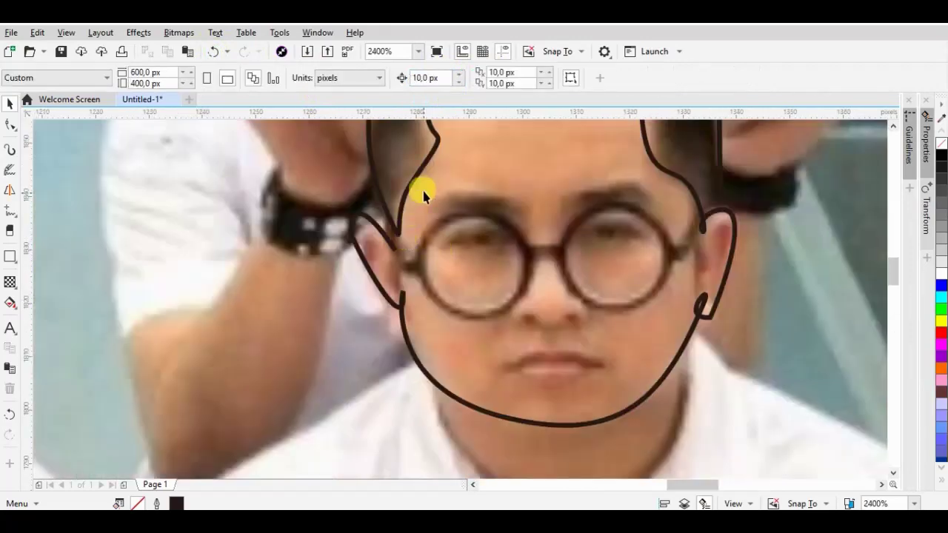
{"action": "scroll", "coordinate": [423, 190], "scroll_direction": "down", "scroll_amount": 2}
{"action": "scroll", "coordinate": [460, 268], "scroll_direction": "up", "scroll_amount": 1}
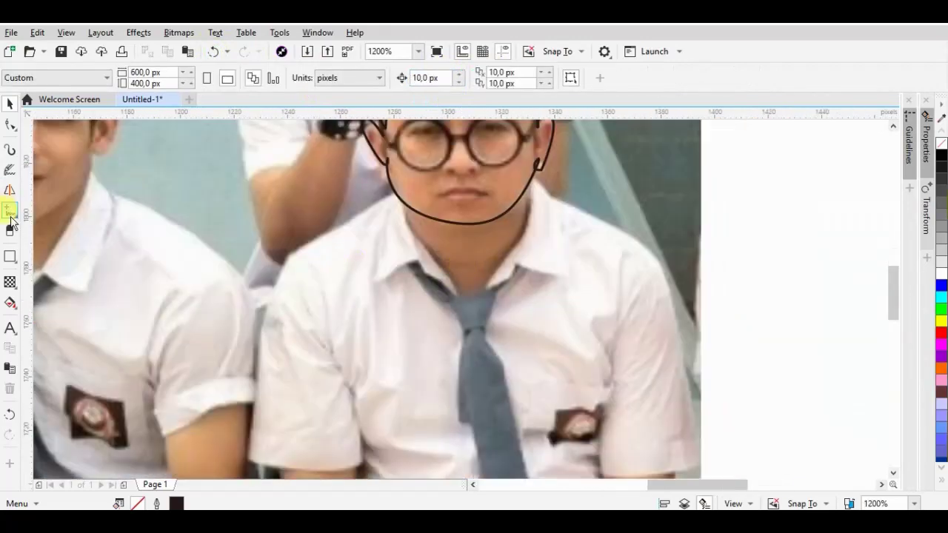
- Freehand-trace the left collar edge and both sides of the tie down to the belt
{"action": "left_click", "coordinate": [10, 213]}
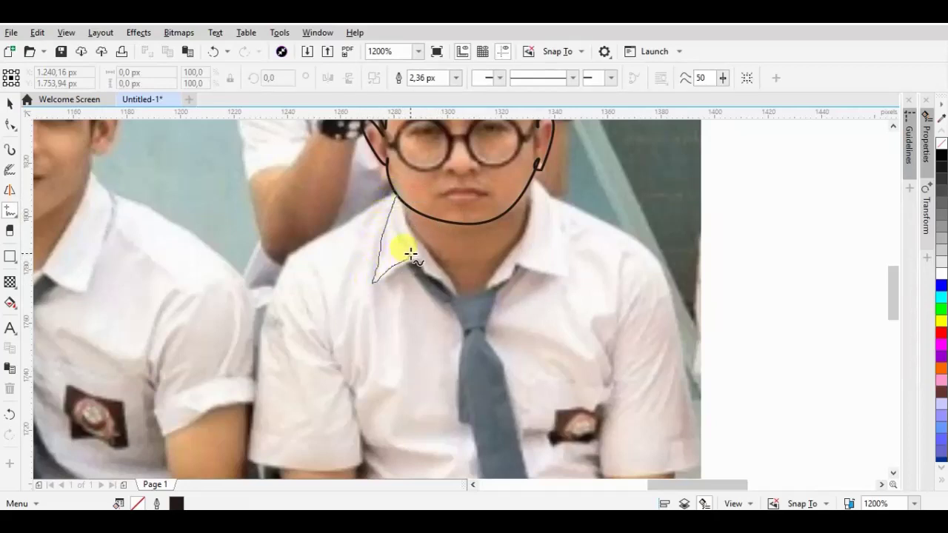
{"action": "left_click_drag", "start_coordinate": [418, 234], "coordinate": [453, 285]}
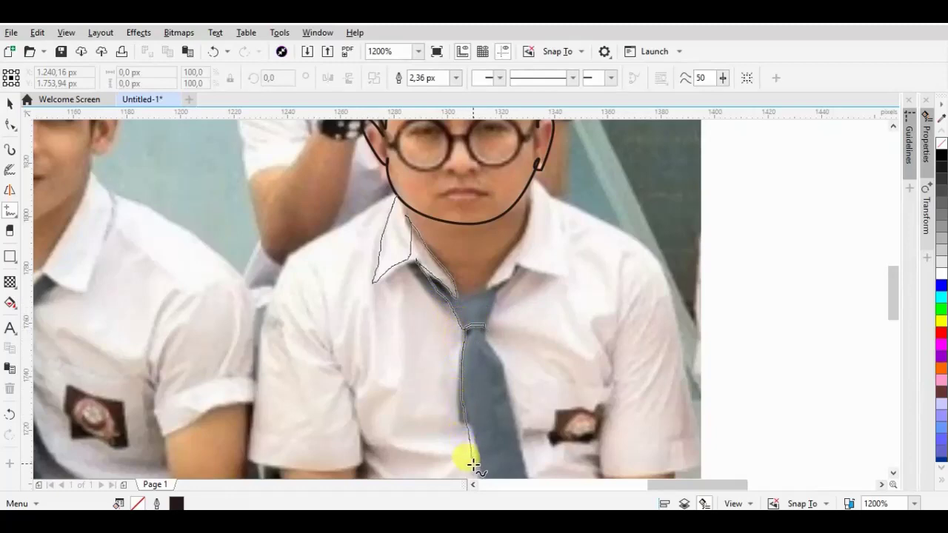
{"action": "left_click_drag", "start_coordinate": [474, 485], "coordinate": [473, 482]}
{"action": "scroll", "coordinate": [498, 240], "scroll_direction": "down", "scroll_amount": 5}
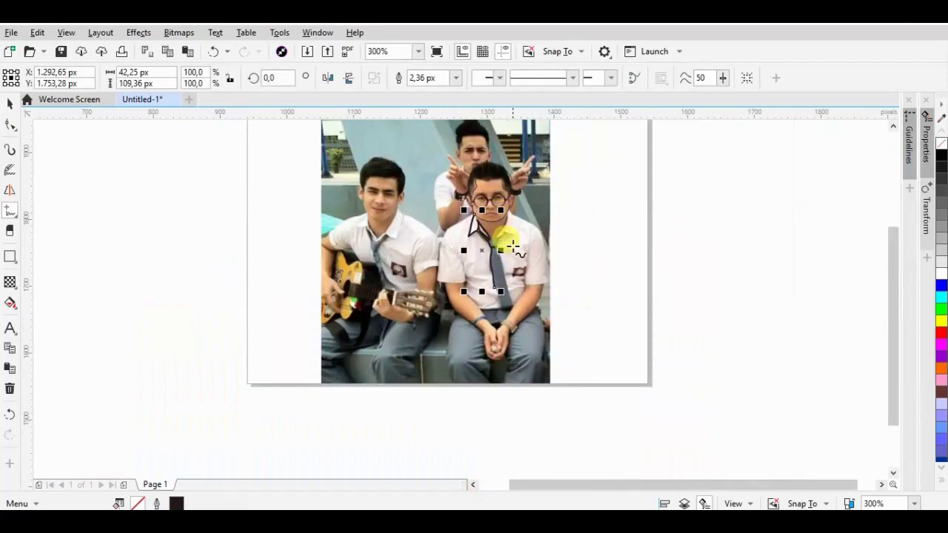
{"action": "scroll", "coordinate": [493, 302], "scroll_direction": "up", "scroll_amount": 3}
{"action": "left_click_drag", "start_coordinate": [492, 272], "coordinate": [505, 330]}
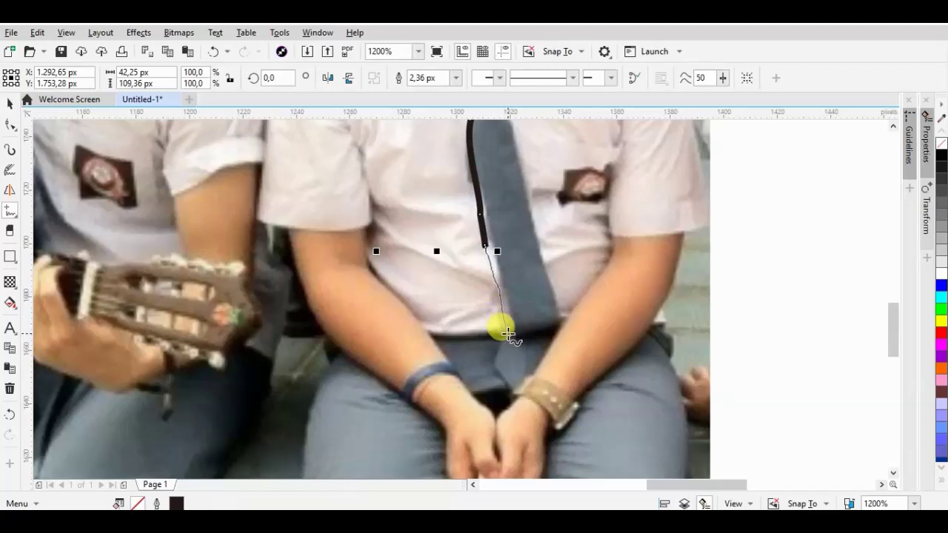
{"action": "mouse_move", "coordinate": [523, 326]}
{"action": "left_mouse_down"}
{"action": "mouse_move", "coordinate": [544, 321]}
{"action": "mouse_move", "coordinate": [543, 254]}
{"action": "mouse_move", "coordinate": [512, 126]}
{"action": "left_mouse_up"}
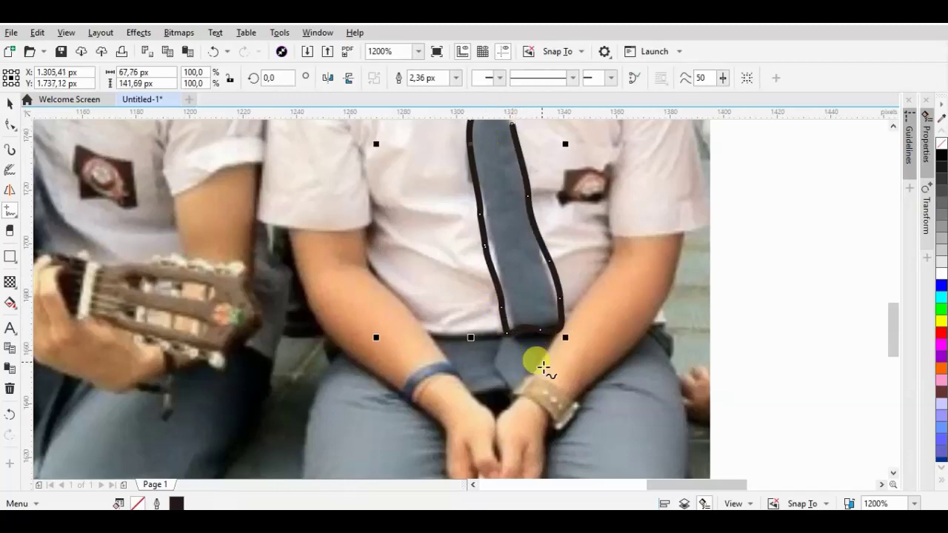
{"action": "scroll", "coordinate": [533, 338], "scroll_direction": "down", "scroll_amount": 5}
{"action": "scroll", "coordinate": [529, 370], "scroll_direction": "up", "scroll_amount": 4}
{"action": "scroll", "coordinate": [541, 395], "scroll_direction": "down", "scroll_amount": 1}
{"action": "scroll", "coordinate": [521, 365], "scroll_direction": "up", "scroll_amount": 1}
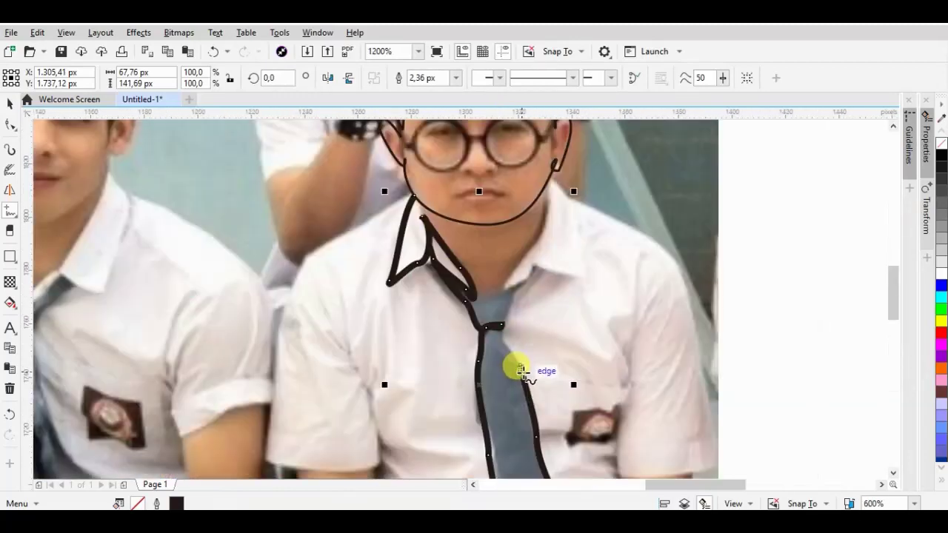
- Trace the tie's right edge, right collar point, shoulder and sleeve, redrawing the misdrawn shoulder
{"action": "left_click_drag", "start_coordinate": [501, 326], "coordinate": [516, 290]}
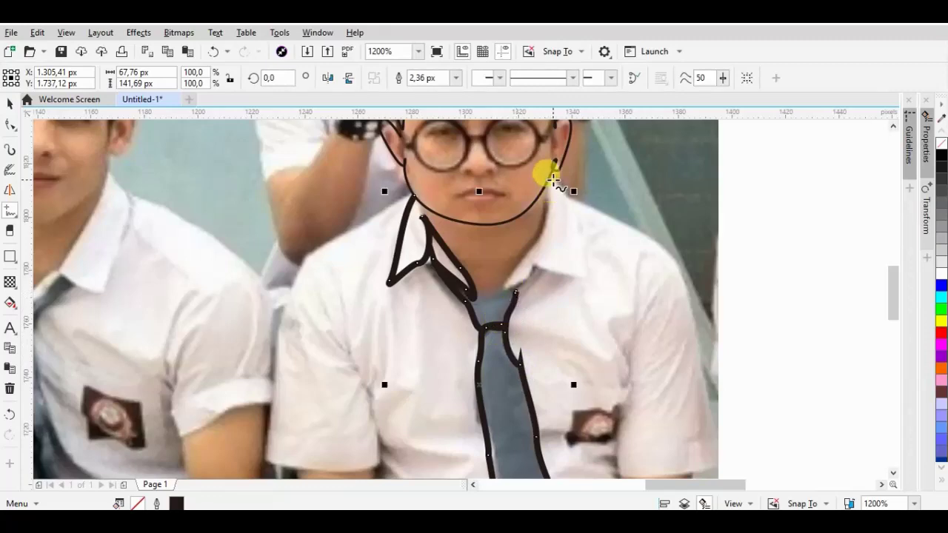
{"action": "mouse_move", "coordinate": [537, 259]}
{"action": "left_mouse_down"}
{"action": "mouse_move", "coordinate": [546, 211]}
{"action": "mouse_move", "coordinate": [530, 274]}
{"action": "mouse_move", "coordinate": [545, 255]}
{"action": "left_mouse_up"}
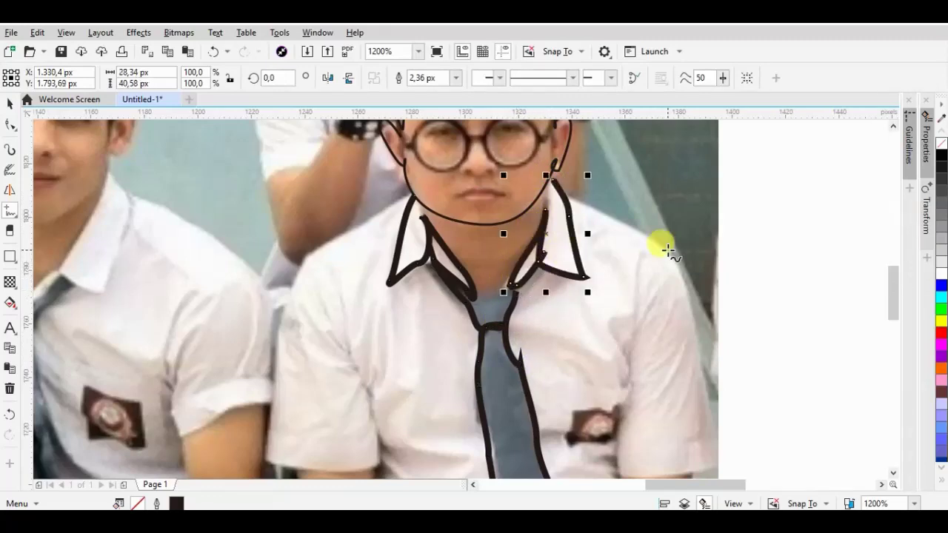
{"action": "left_click_drag", "start_coordinate": [564, 191], "coordinate": [661, 254]}
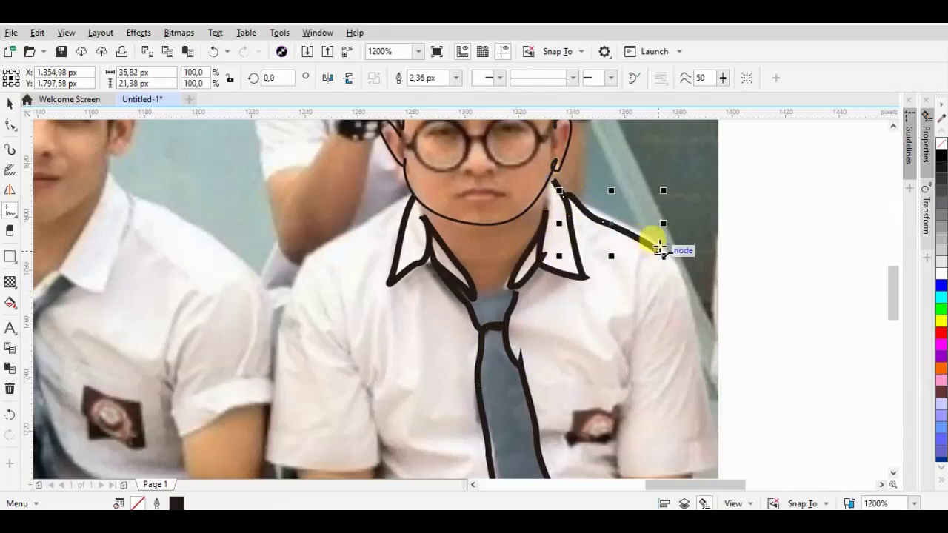
{"action": "key", "text": "ctrl+z"}
{"action": "left_click_drag", "start_coordinate": [561, 192], "coordinate": [652, 244]}
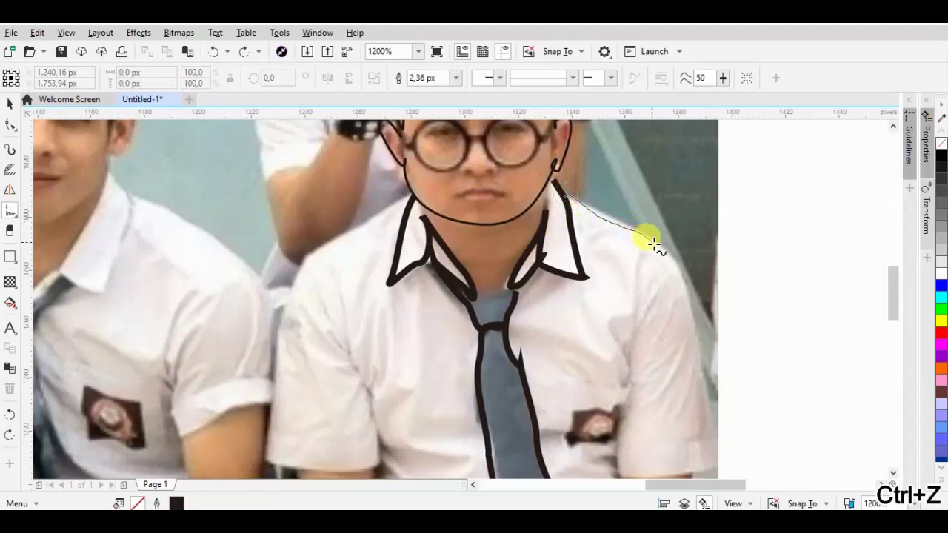
{"action": "left_click_drag", "start_coordinate": [681, 281], "coordinate": [706, 468]}
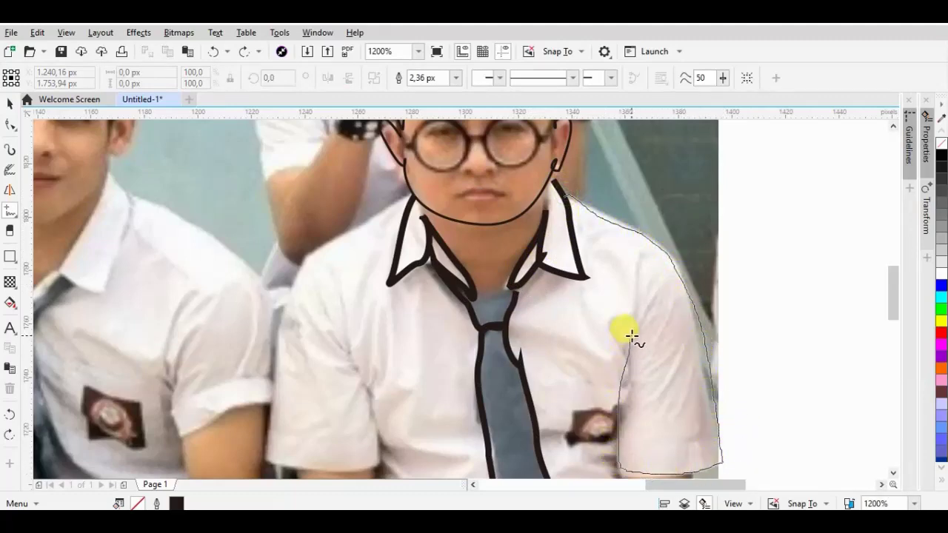
{"action": "left_click_drag", "start_coordinate": [624, 405], "coordinate": [614, 455]}
{"action": "scroll", "coordinate": [613, 455], "scroll_direction": "down", "scroll_amount": 1}
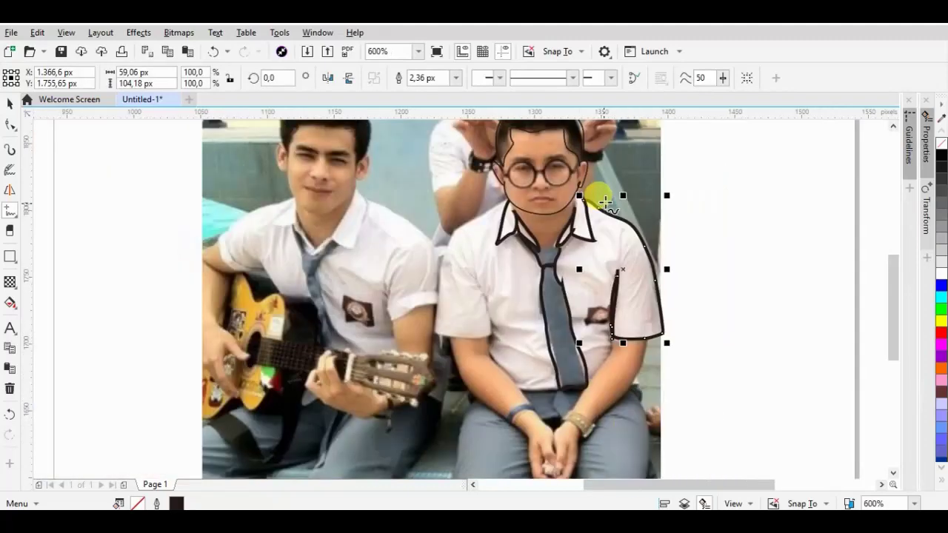
{"action": "scroll", "coordinate": [603, 429], "scroll_direction": "up", "scroll_amount": 1}
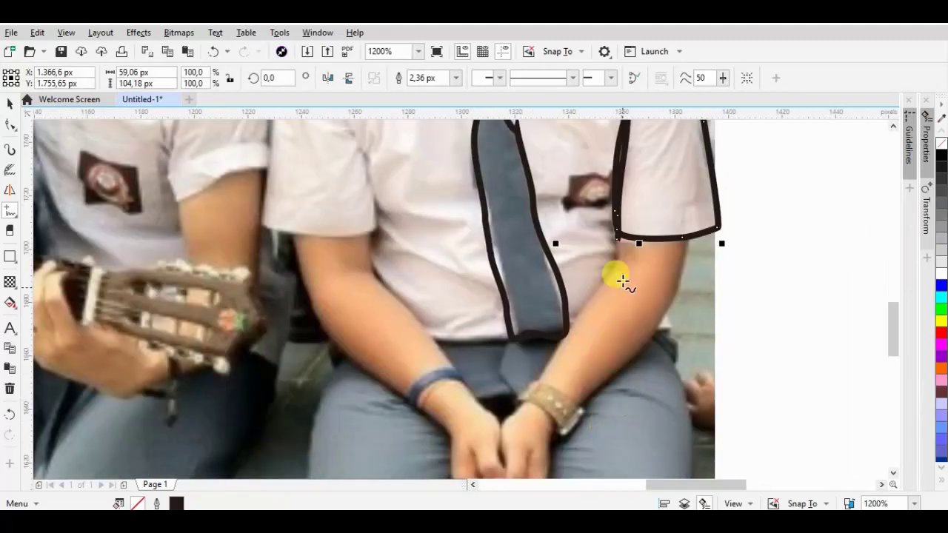
- Outline the right forearm and hand, undoing and redrawing the misplaced hand stroke
{"action": "left_click_drag", "start_coordinate": [618, 239], "coordinate": [534, 389]}
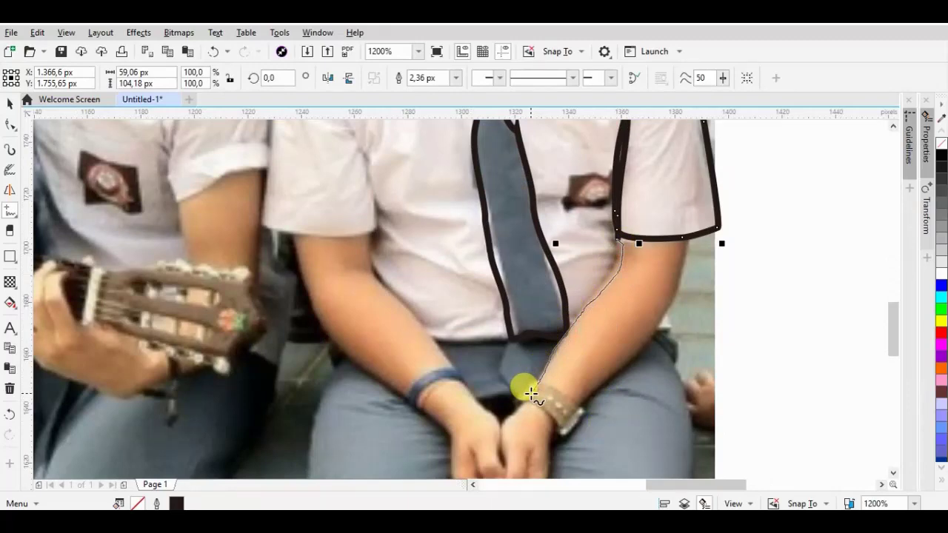
{"action": "left_click_drag", "start_coordinate": [531, 392], "coordinate": [514, 408]}
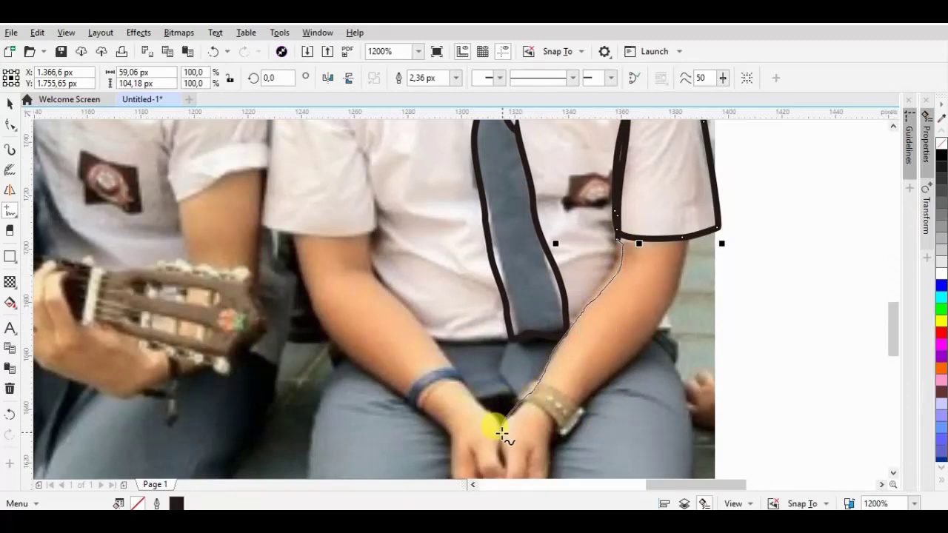
{"action": "scroll", "coordinate": [500, 451], "scroll_direction": "down", "scroll_amount": 1}
{"action": "scroll", "coordinate": [528, 434], "scroll_direction": "up", "scroll_amount": 1}
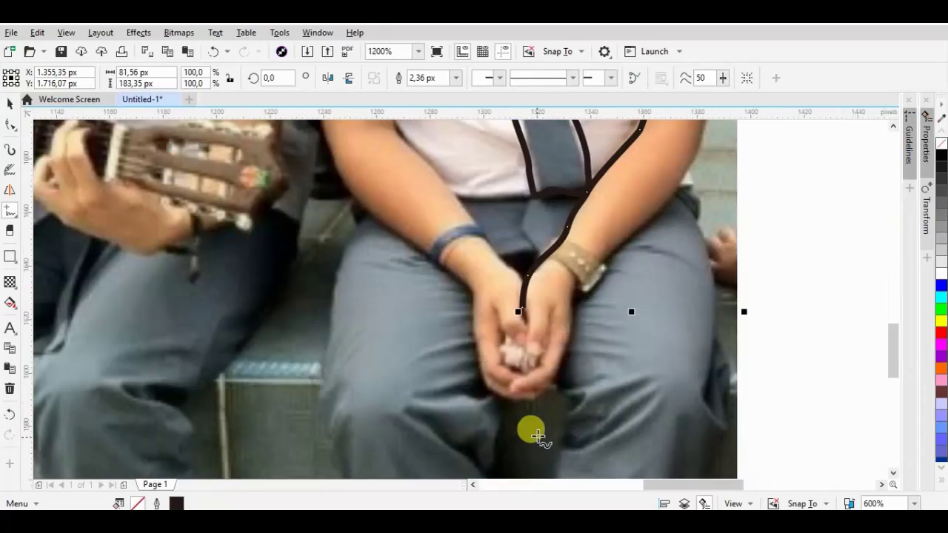
{"action": "scroll", "coordinate": [496, 218], "scroll_direction": "up", "scroll_amount": 1}
{"action": "left_click_drag", "start_coordinate": [503, 185], "coordinate": [520, 274]}
{"action": "key", "text": "ctrl+z"}
{"action": "mouse_move", "coordinate": [510, 196]}
{"action": "left_mouse_down"}
{"action": "mouse_move", "coordinate": [509, 244]}
{"action": "mouse_move", "coordinate": [534, 260]}
{"action": "mouse_move", "coordinate": [564, 189]}
{"action": "mouse_move", "coordinate": [549, 243]}
{"action": "mouse_move", "coordinate": [492, 322]}
{"action": "mouse_move", "coordinate": [524, 332]}
{"action": "mouse_move", "coordinate": [599, 233]}
{"action": "mouse_move", "coordinate": [613, 124]}
{"action": "left_mouse_up"}
{"action": "scroll", "coordinate": [613, 125], "scroll_direction": "down", "scroll_amount": 3}
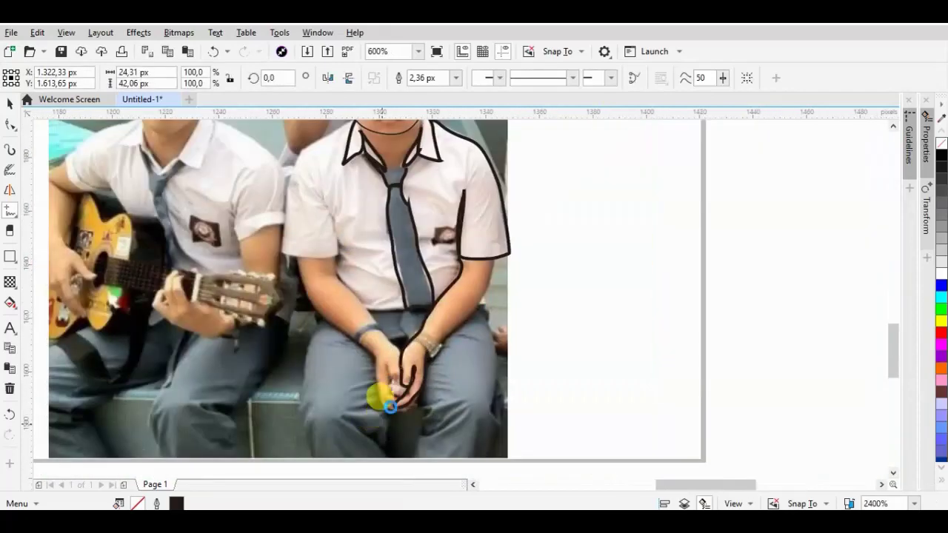
{"action": "scroll", "coordinate": [491, 227], "scroll_direction": "up", "scroll_amount": 2}
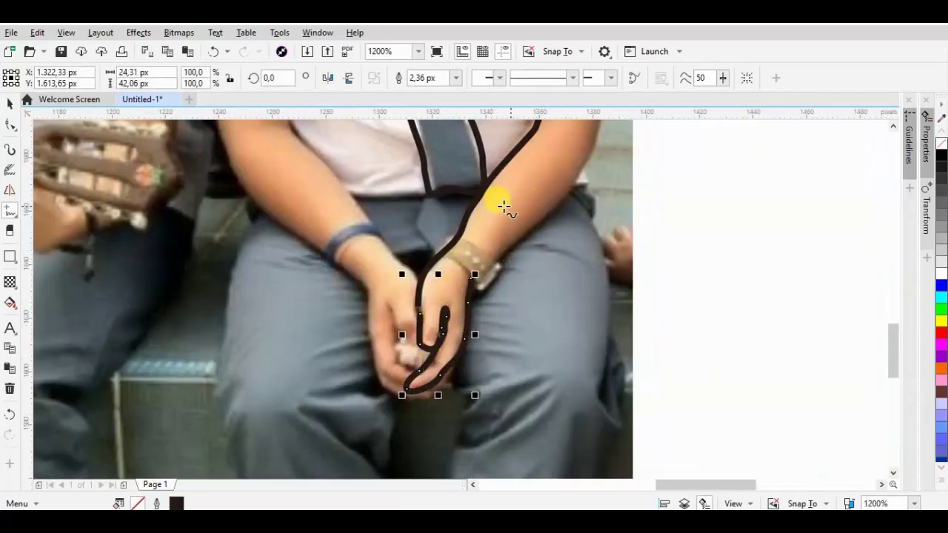
{"action": "scroll", "coordinate": [501, 201], "scroll_direction": "up", "scroll_amount": 1}
- Outline the wristwatch and the arm's outer edge, then start the left sleeve edge
{"action": "left_click_drag", "start_coordinate": [441, 351], "coordinate": [430, 274]}
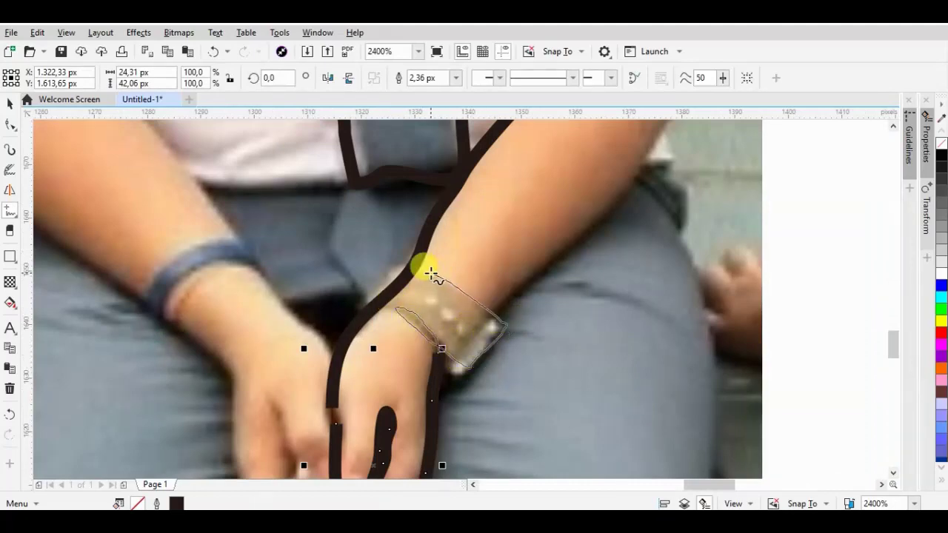
{"action": "left_click_drag", "start_coordinate": [430, 274], "coordinate": [669, 123]}
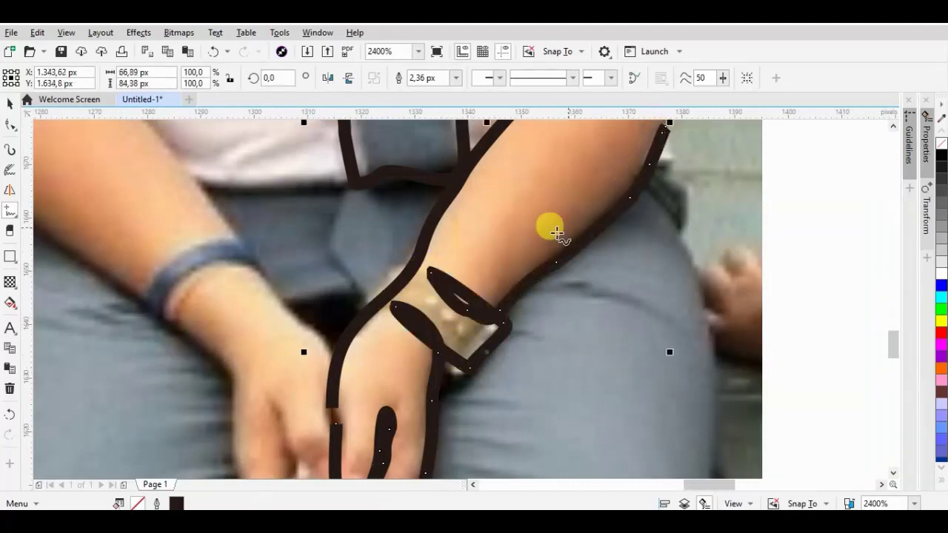
{"action": "scroll", "coordinate": [581, 212], "scroll_direction": "down", "scroll_amount": 1}
{"action": "scroll", "coordinate": [599, 177], "scroll_direction": "up", "scroll_amount": 1}
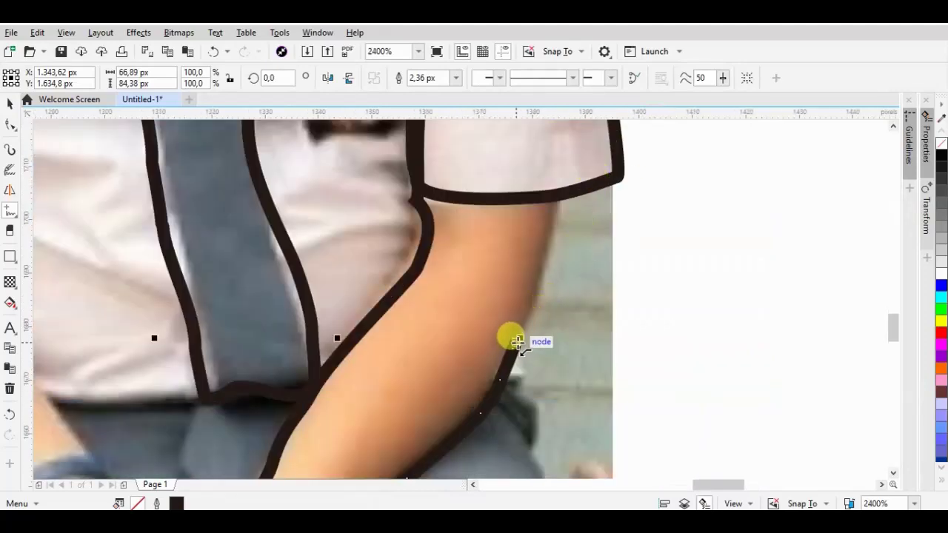
{"action": "scroll", "coordinate": [618, 320], "scroll_direction": "down", "scroll_amount": 2}
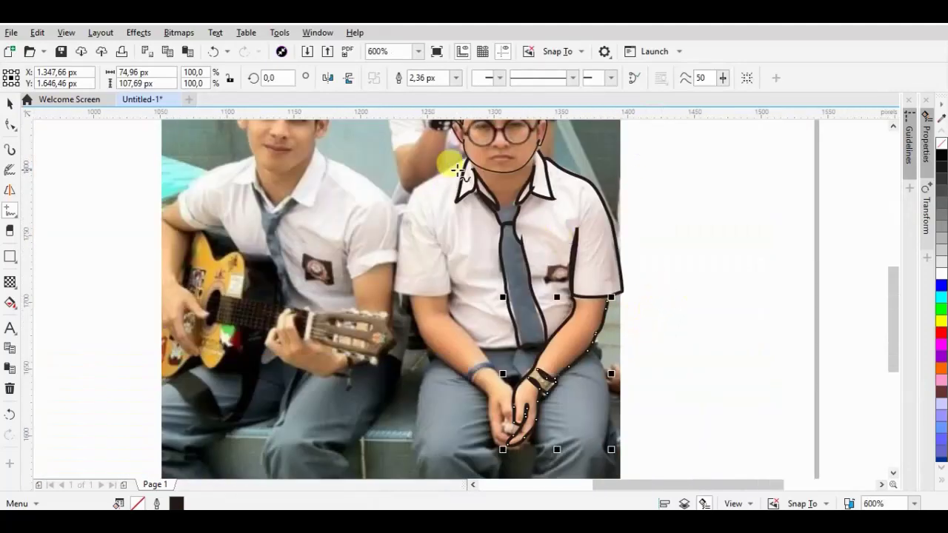
{"action": "scroll", "coordinate": [459, 172], "scroll_direction": "up", "scroll_amount": 1}
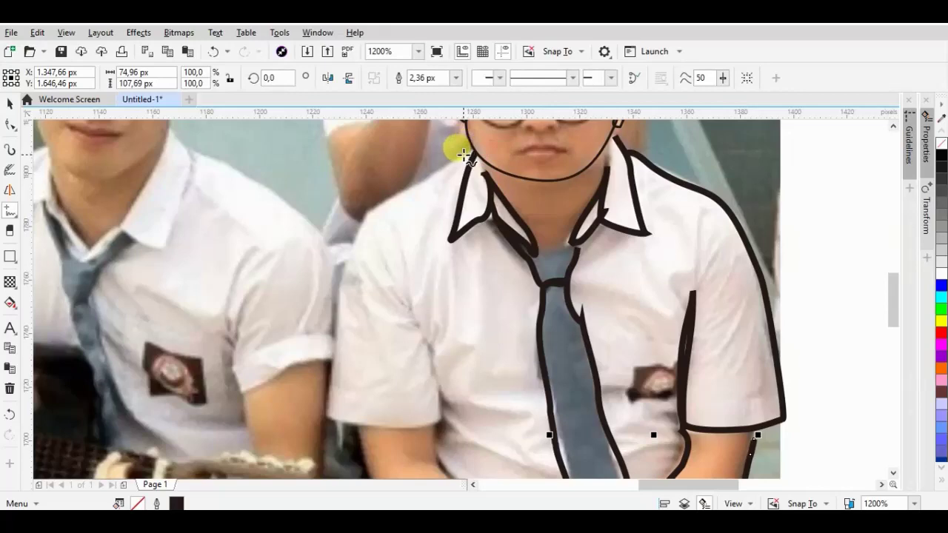
{"action": "left_click_drag", "start_coordinate": [442, 172], "coordinate": [322, 407]}
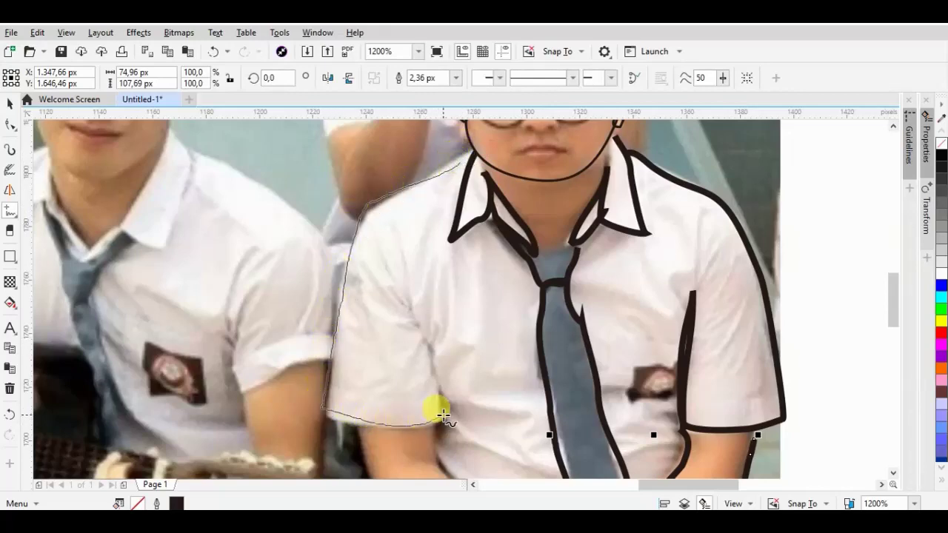
- Finish the left sleeve and trace the left forearm edge to the hands, redoing the arm stroke
{"action": "left_click_drag", "start_coordinate": [441, 406], "coordinate": [428, 455]}
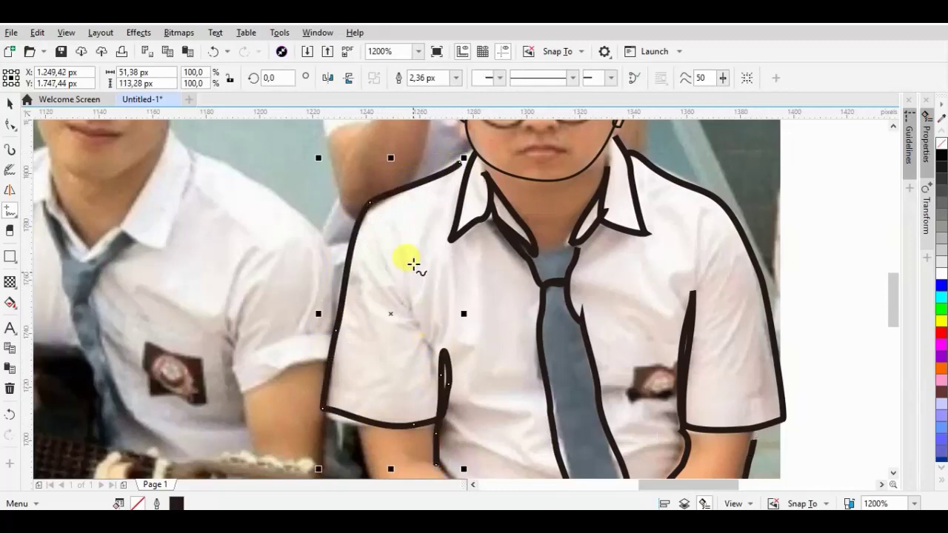
{"action": "scroll", "coordinate": [426, 333], "scroll_direction": "down", "scroll_amount": 1}
{"action": "scroll", "coordinate": [430, 431], "scroll_direction": "up", "scroll_amount": 1}
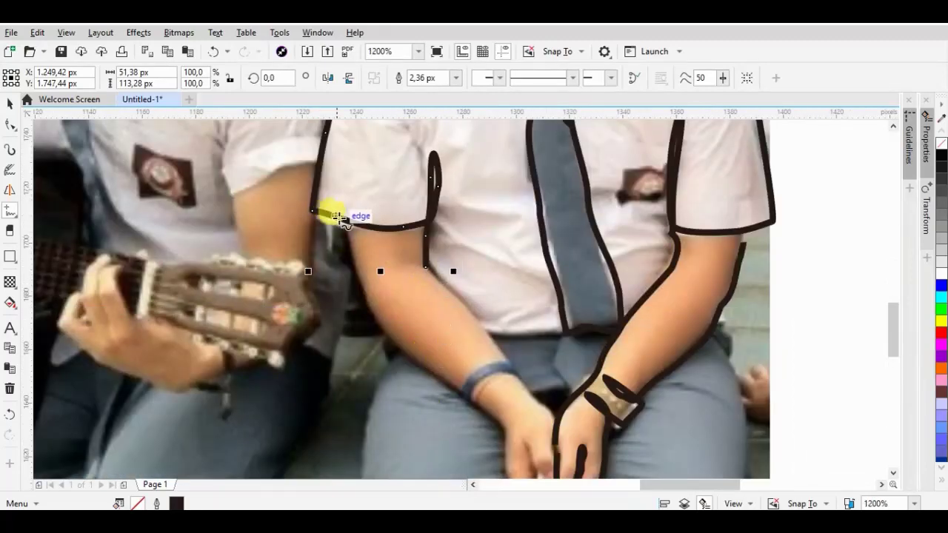
{"action": "mouse_move", "coordinate": [347, 230]}
{"action": "left_mouse_down"}
{"action": "mouse_move", "coordinate": [485, 412]}
{"action": "mouse_move", "coordinate": [501, 417]}
{"action": "left_mouse_up"}
{"action": "left_click_drag", "start_coordinate": [428, 265], "coordinate": [498, 340]}
{"action": "key", "text": "ctrl+z"}
{"action": "left_click_drag", "start_coordinate": [428, 266], "coordinate": [523, 379]}
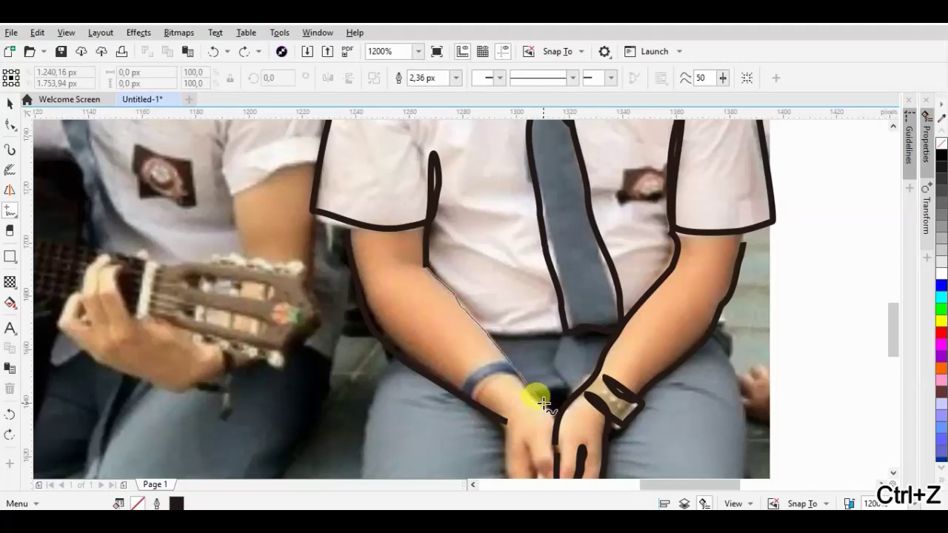
{"action": "left_click_drag", "start_coordinate": [544, 406], "coordinate": [545, 407]}
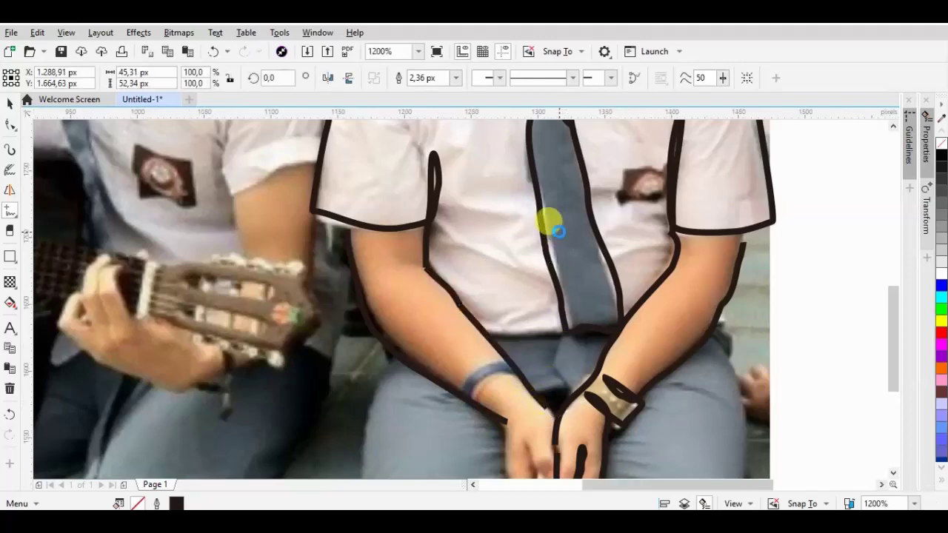
- Outline the left hand up to the fingers, replacing the first attempt
{"action": "scroll", "coordinate": [546, 323], "scroll_direction": "down", "scroll_amount": 1}
{"action": "scroll", "coordinate": [470, 313], "scroll_direction": "up", "scroll_amount": 2}
{"action": "scroll", "coordinate": [499, 335], "scroll_direction": "down", "scroll_amount": 1}
{"action": "scroll", "coordinate": [499, 335], "scroll_direction": "up", "scroll_amount": 1}
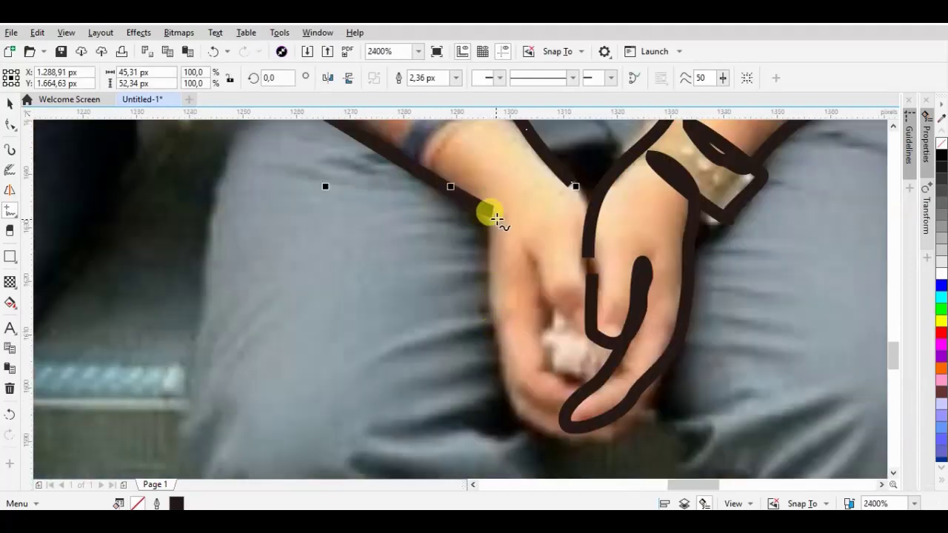
{"action": "mouse_move", "coordinate": [489, 213]}
{"action": "left_mouse_down"}
{"action": "mouse_move", "coordinate": [566, 379]}
{"action": "mouse_move", "coordinate": [529, 254]}
{"action": "mouse_move", "coordinate": [570, 313]}
{"action": "mouse_move", "coordinate": [594, 242]}
{"action": "mouse_move", "coordinate": [570, 179]}
{"action": "left_mouse_up"}
{"action": "scroll", "coordinate": [550, 307], "scroll_direction": "down", "scroll_amount": 1}
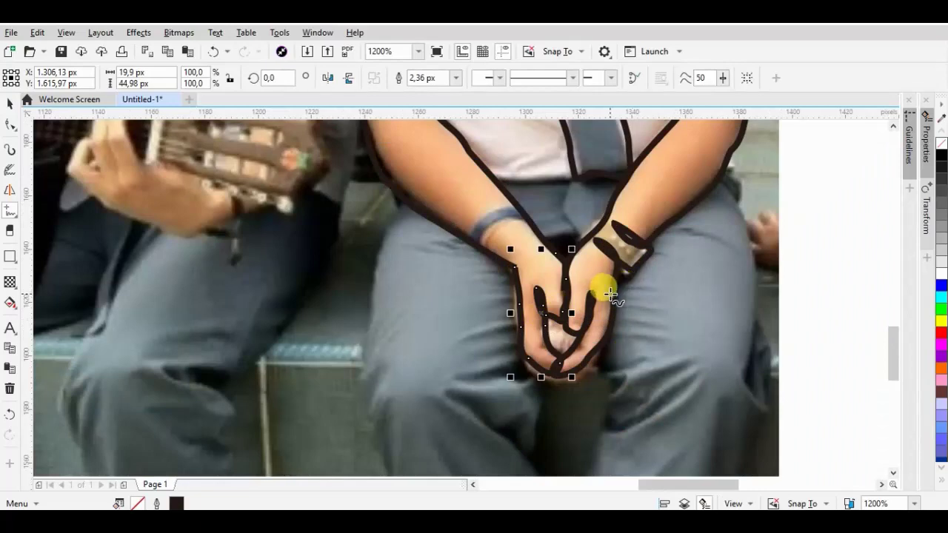
{"action": "key", "text": "ctrl+z"}
{"action": "mouse_move", "coordinate": [514, 266]}
{"action": "left_mouse_down"}
{"action": "mouse_move", "coordinate": [518, 344]}
{"action": "mouse_move", "coordinate": [555, 370]}
{"action": "mouse_move", "coordinate": [541, 345]}
{"action": "mouse_move", "coordinate": [542, 294]}
{"action": "left_mouse_up"}
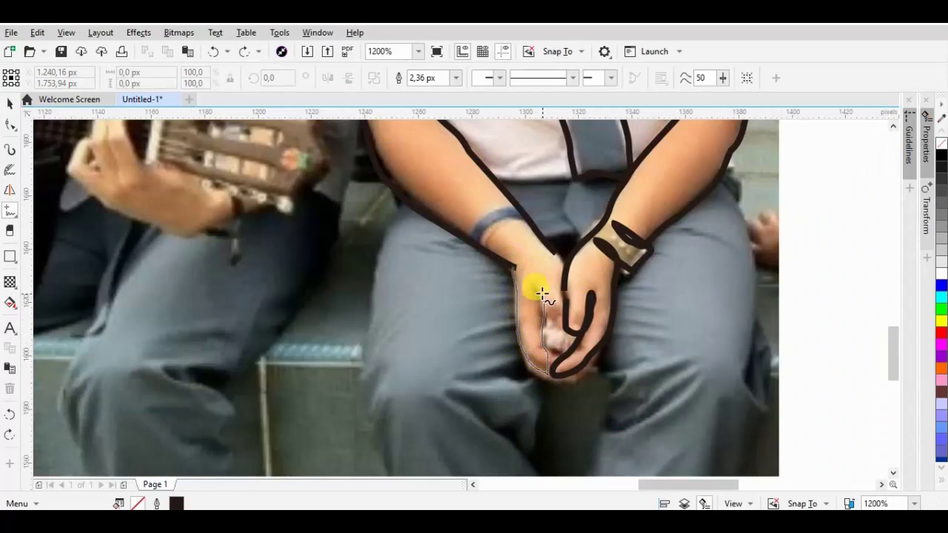
{"action": "left_click_drag", "start_coordinate": [554, 337], "coordinate": [554, 317]}
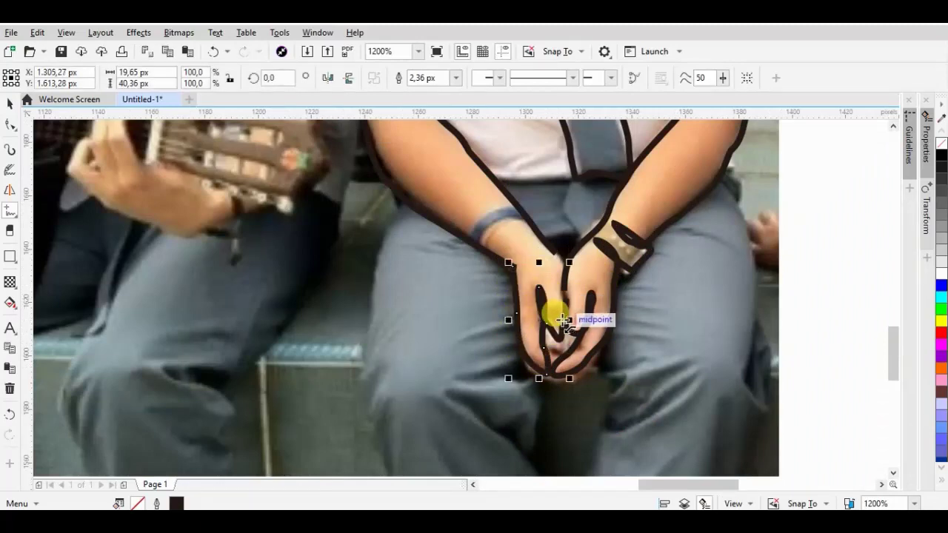
- Bend the finger curve with the Shape tool so it follows the clasped fingers
{"action": "left_click", "coordinate": [9, 126]}
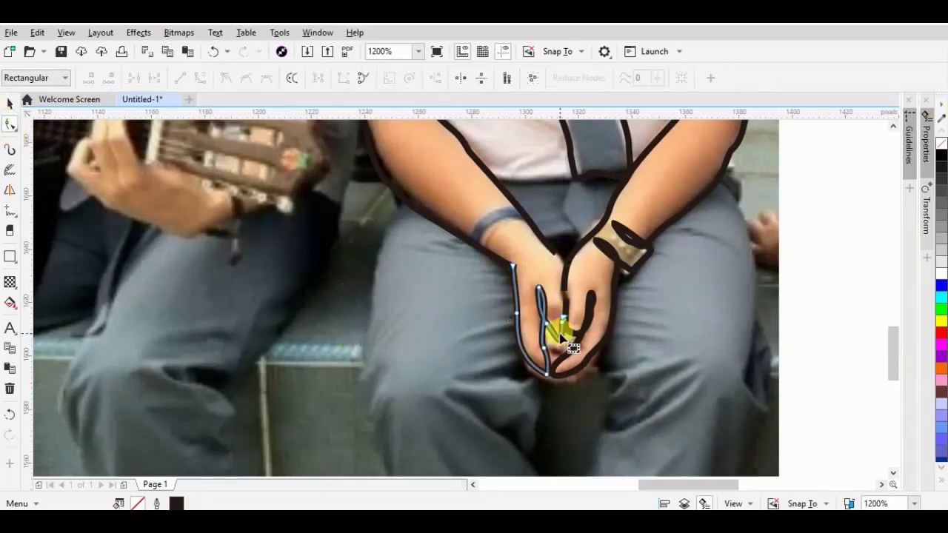
{"action": "scroll", "coordinate": [560, 328], "scroll_direction": "up", "scroll_amount": 2}
{"action": "left_click", "coordinate": [505, 297]}
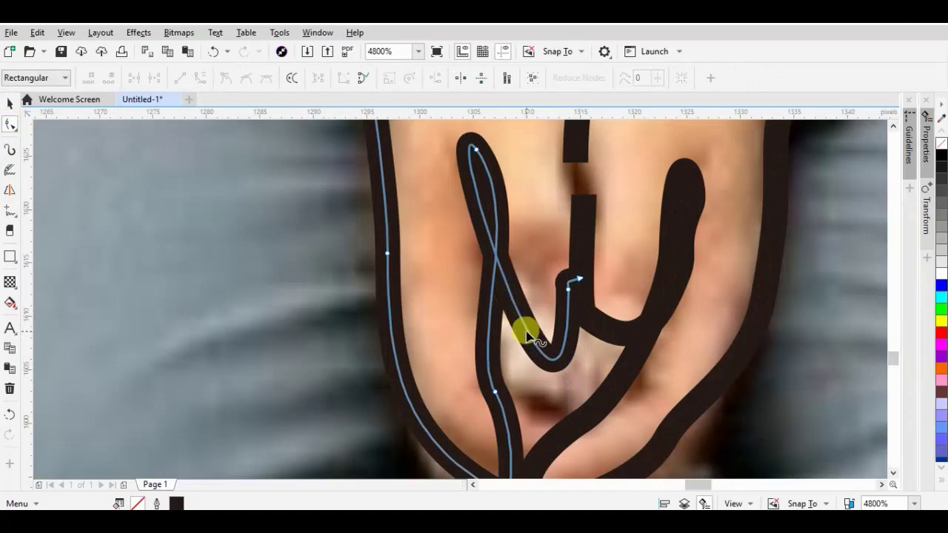
{"action": "mouse_move", "coordinate": [524, 333]}
{"action": "left_mouse_down"}
{"action": "mouse_move", "coordinate": [507, 330]}
{"action": "mouse_move", "coordinate": [471, 261]}
{"action": "mouse_move", "coordinate": [482, 249]}
{"action": "left_mouse_up"}
{"action": "scroll", "coordinate": [626, 294], "scroll_direction": "down", "scroll_amount": 2}
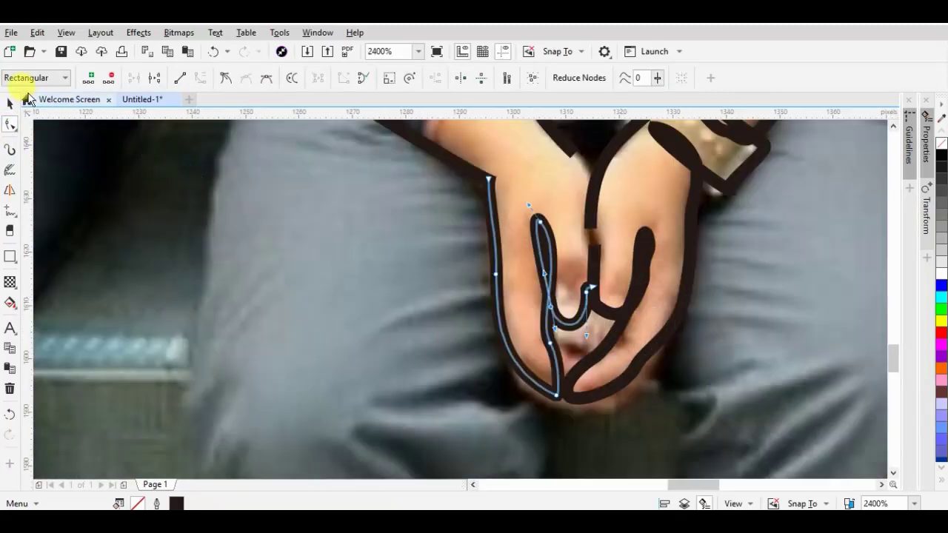
{"action": "left_click", "coordinate": [10, 104]}
{"action": "scroll", "coordinate": [324, 322], "scroll_direction": "down", "scroll_amount": 4}
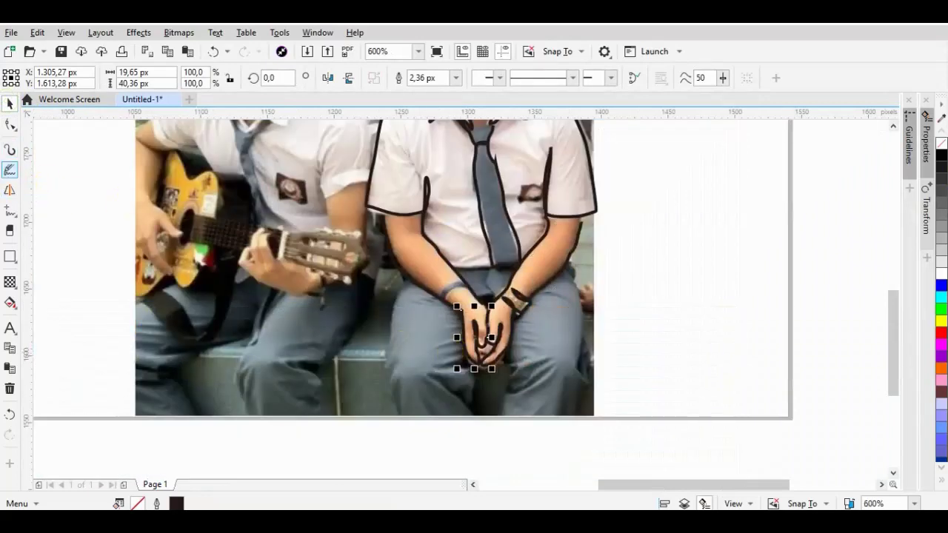
{"action": "left_click", "coordinate": [10, 210]}
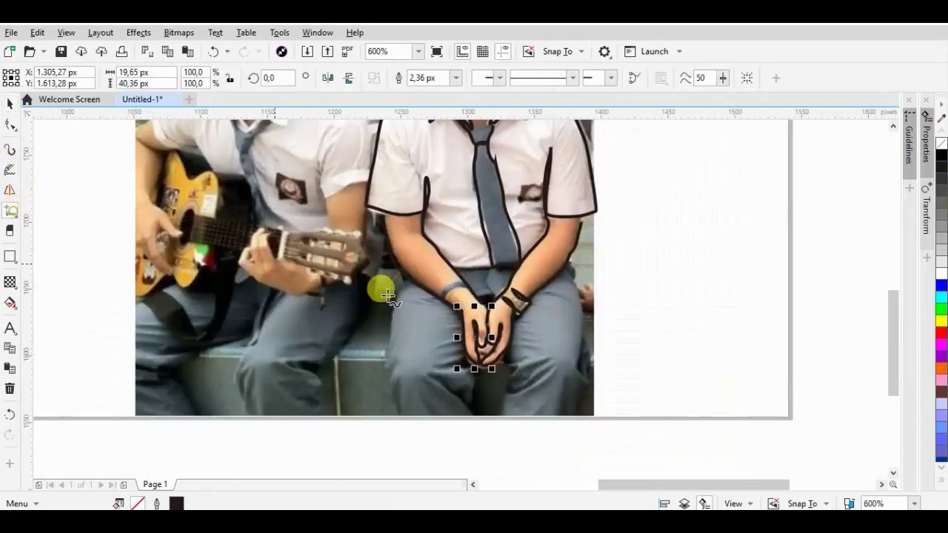
- Trace the left leg and trouser bottom edges down to the photo's lower edge
{"action": "scroll", "coordinate": [408, 393], "scroll_direction": "up", "scroll_amount": 2}
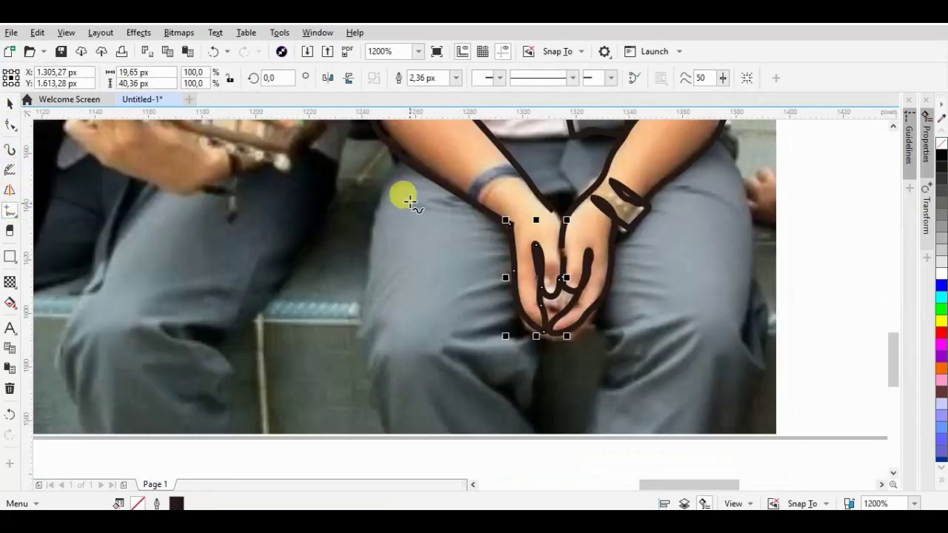
{"action": "left_click_drag", "start_coordinate": [398, 164], "coordinate": [365, 326]}
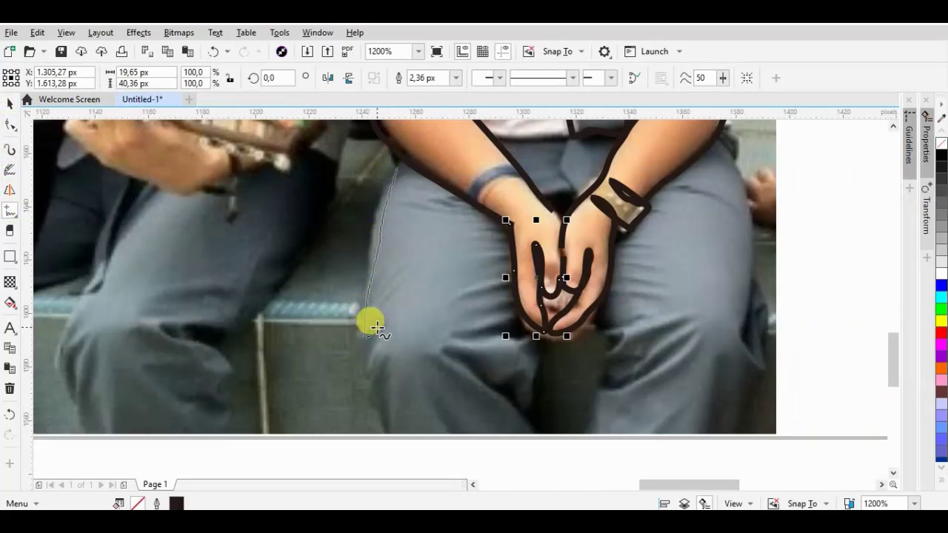
{"action": "left_click_drag", "start_coordinate": [384, 366], "coordinate": [505, 395]}
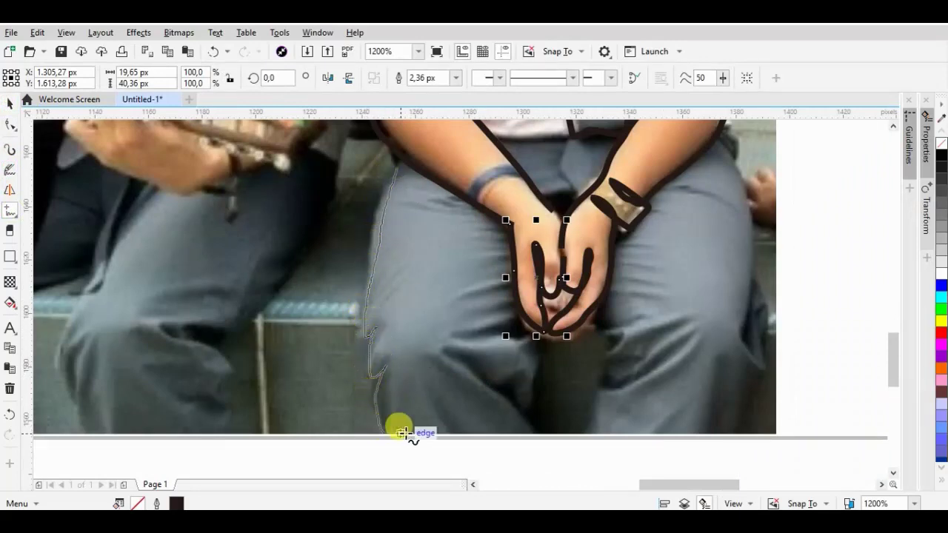
{"action": "left_click_drag", "start_coordinate": [525, 404], "coordinate": [543, 335]}
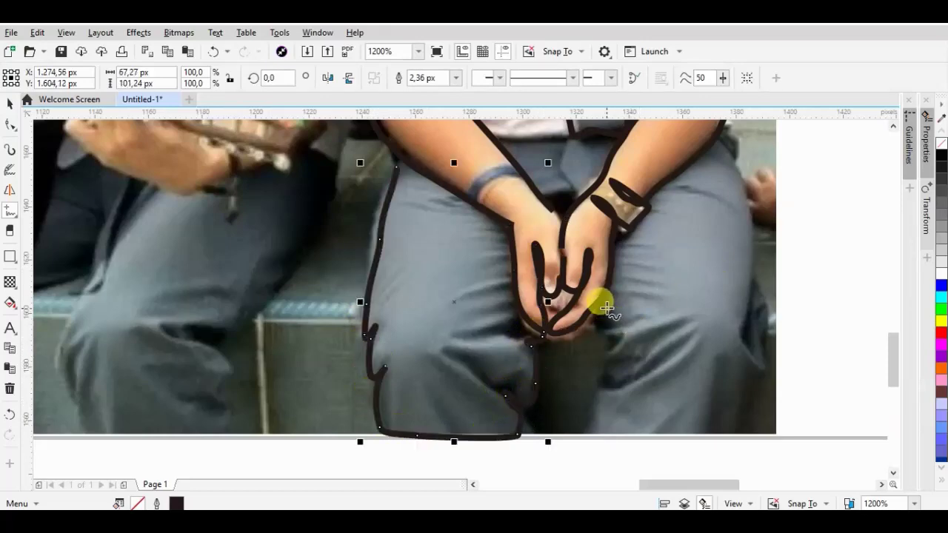
{"action": "mouse_move", "coordinate": [600, 356]}
{"action": "left_mouse_down"}
{"action": "mouse_move", "coordinate": [656, 328]}
{"action": "mouse_move", "coordinate": [612, 356]}
{"action": "mouse_move", "coordinate": [601, 385]}
{"action": "mouse_move", "coordinate": [629, 370]}
{"action": "mouse_move", "coordinate": [584, 393]}
{"action": "mouse_move", "coordinate": [603, 432]}
{"action": "mouse_move", "coordinate": [736, 423]}
{"action": "mouse_move", "coordinate": [759, 341]}
{"action": "mouse_move", "coordinate": [745, 186]}
{"action": "mouse_move", "coordinate": [722, 123]}
{"action": "left_mouse_up"}
{"action": "scroll", "coordinate": [622, 311], "scroll_direction": "down", "scroll_amount": 3}
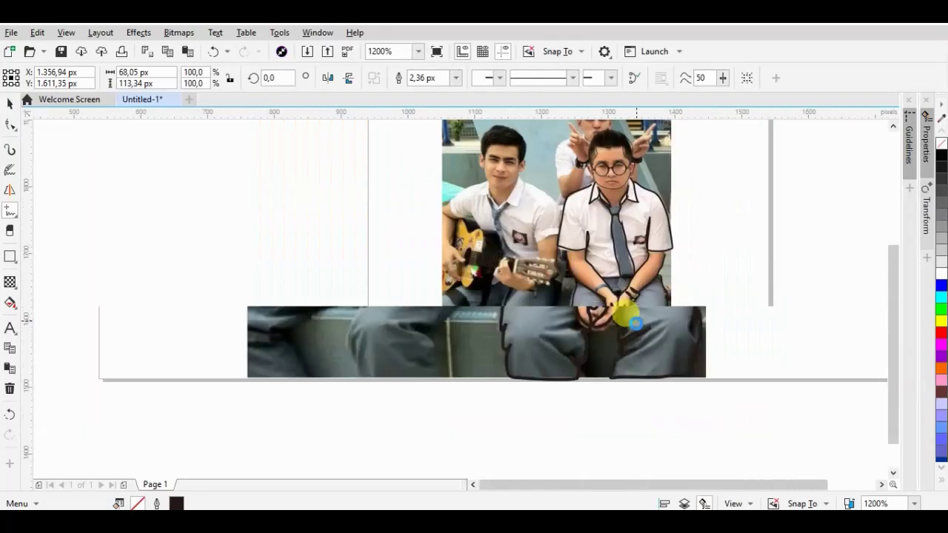
- Zoom to 4800% on the face and trace both round lenses and the bridge in one stroke
{"action": "scroll", "coordinate": [620, 303], "scroll_direction": "up", "scroll_amount": 2}
{"action": "scroll", "coordinate": [592, 232], "scroll_direction": "down", "scroll_amount": 2}
{"action": "scroll", "coordinate": [597, 154], "scroll_direction": "up", "scroll_amount": 2}
{"action": "scroll", "coordinate": [596, 153], "scroll_direction": "up", "scroll_amount": 1}
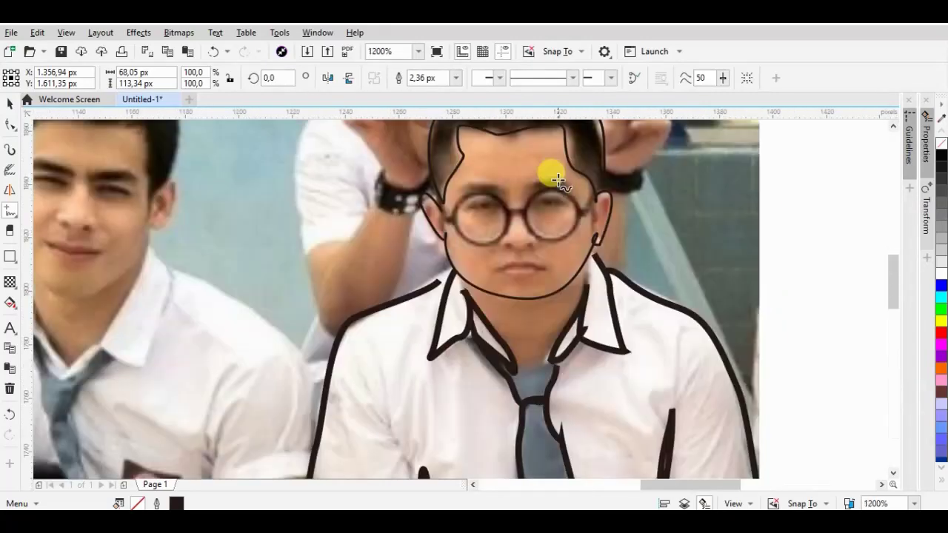
{"action": "scroll", "coordinate": [552, 165], "scroll_direction": "up", "scroll_amount": 1}
{"action": "scroll", "coordinate": [131, 317], "scroll_direction": "up", "scroll_amount": 1}
{"action": "mouse_move", "coordinate": [96, 305]}
{"action": "left_mouse_down"}
{"action": "mouse_move", "coordinate": [300, 265]}
{"action": "mouse_move", "coordinate": [324, 380]}
{"action": "mouse_move", "coordinate": [184, 414]}
{"action": "mouse_move", "coordinate": [136, 355]}
{"action": "mouse_move", "coordinate": [169, 391]}
{"action": "mouse_move", "coordinate": [247, 402]}
{"action": "mouse_move", "coordinate": [317, 339]}
{"action": "mouse_move", "coordinate": [401, 307]}
{"action": "mouse_move", "coordinate": [431, 331]}
{"action": "mouse_move", "coordinate": [551, 377]}
{"action": "mouse_move", "coordinate": [614, 343]}
{"action": "mouse_move", "coordinate": [592, 420]}
{"action": "mouse_move", "coordinate": [392, 324]}
{"action": "mouse_move", "coordinate": [571, 247]}
{"action": "mouse_move", "coordinate": [626, 319]}
{"action": "mouse_move", "coordinate": [666, 318]}
{"action": "left_mouse_up"}
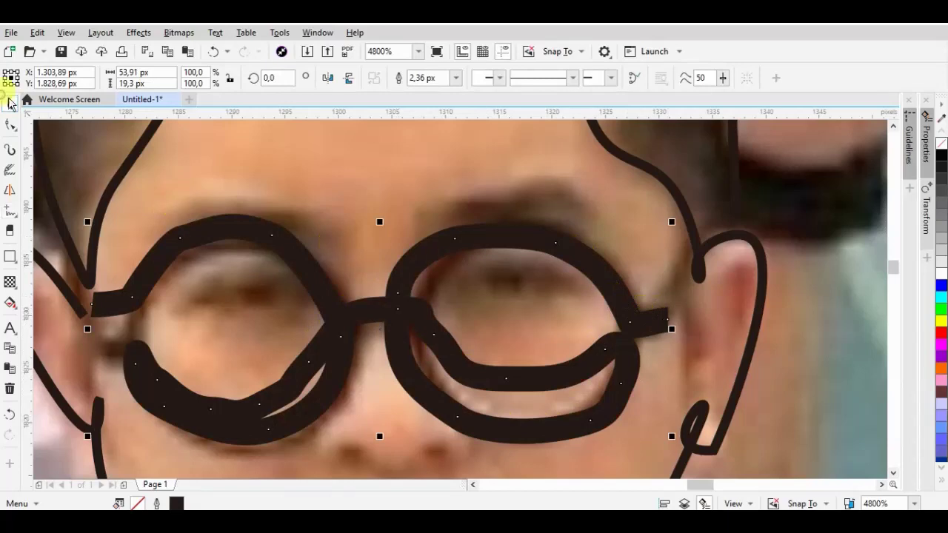
{"action": "key", "text": "F10"}
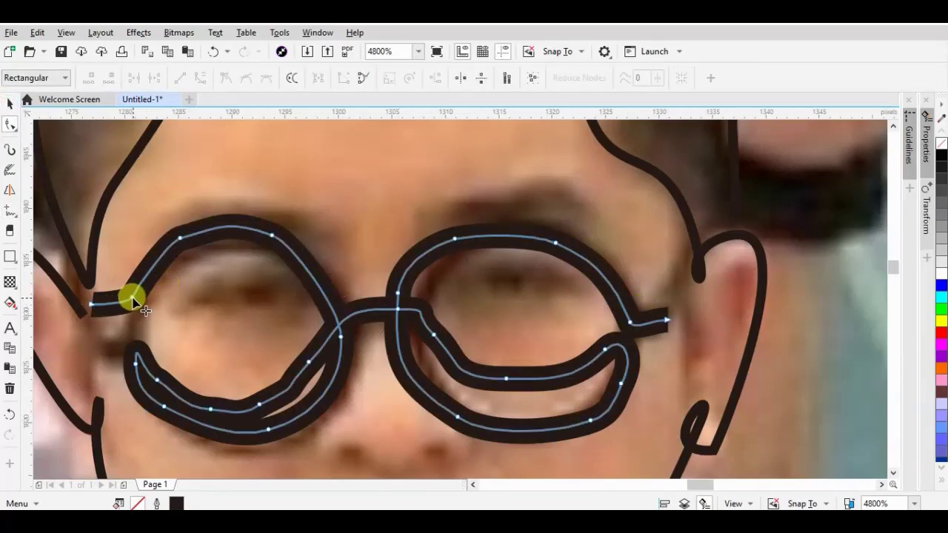
- Remove and add nodes to smooth the left lens arc and the right lens top arc
{"action": "left_click", "coordinate": [132, 300]}
{"action": "left_click", "coordinate": [287, 238]}
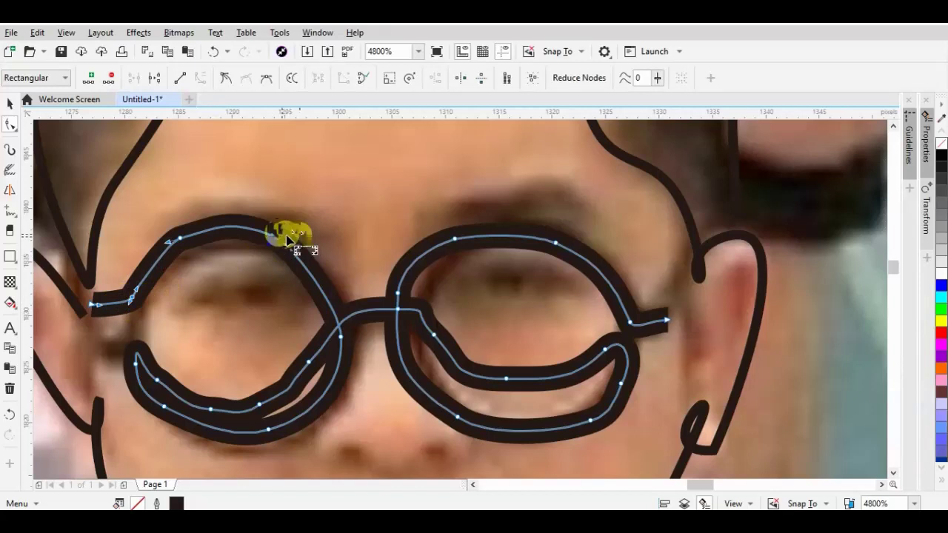
{"action": "double_click", "coordinate": [180, 238]}
{"action": "double_click", "coordinate": [188, 237]}
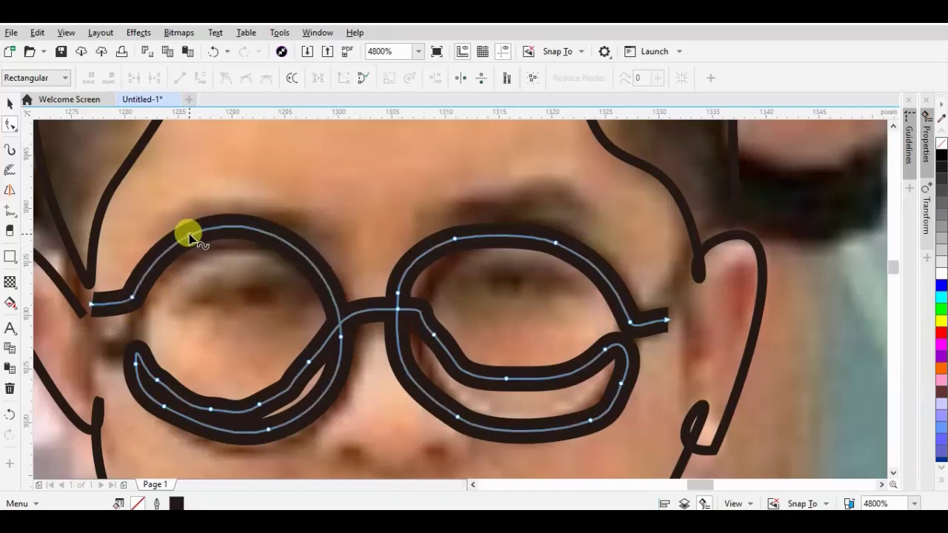
{"action": "left_click", "coordinate": [635, 320]}
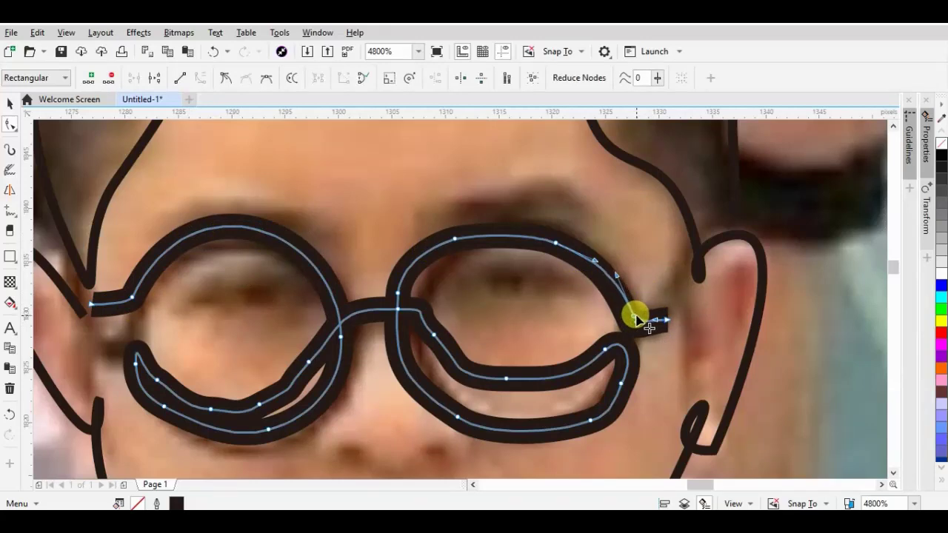
{"action": "double_click", "coordinate": [553, 245]}
{"action": "double_click", "coordinate": [454, 239]}
- Round the right lens from the bridge node and pull its lower curve down rounder
{"action": "left_click", "coordinate": [398, 294]}
{"action": "left_click_drag", "start_coordinate": [397, 294], "coordinate": [408, 292]}
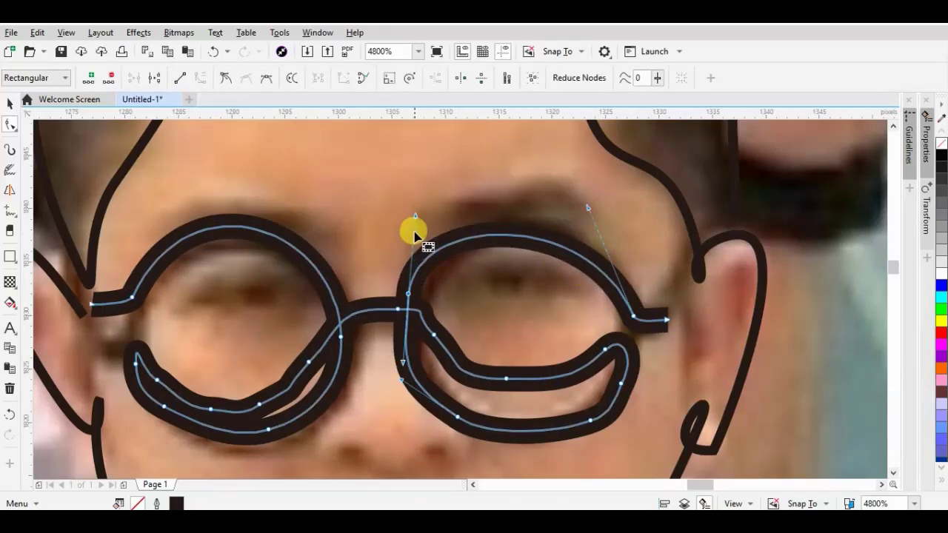
{"action": "left_click_drag", "start_coordinate": [414, 216], "coordinate": [438, 229]}
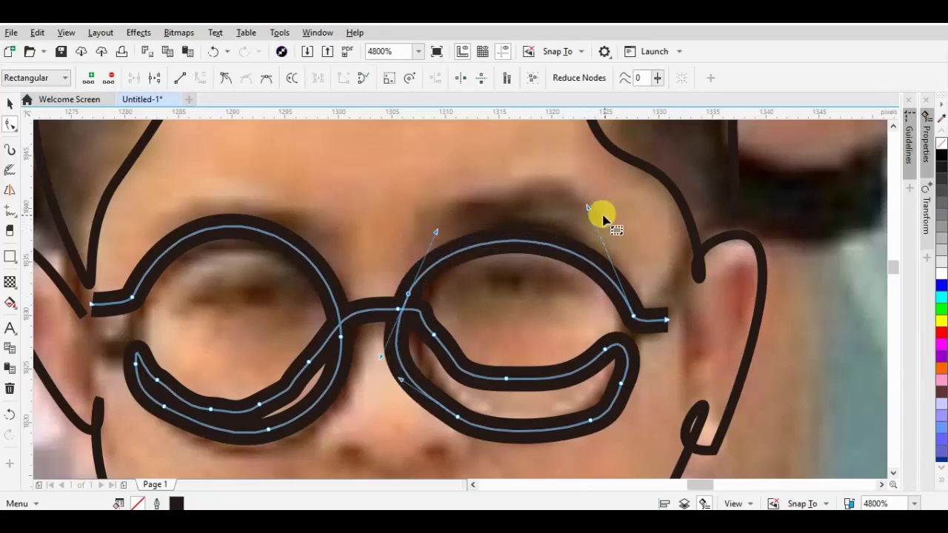
{"action": "left_click", "coordinate": [579, 196]}
{"action": "left_click", "coordinate": [571, 247]}
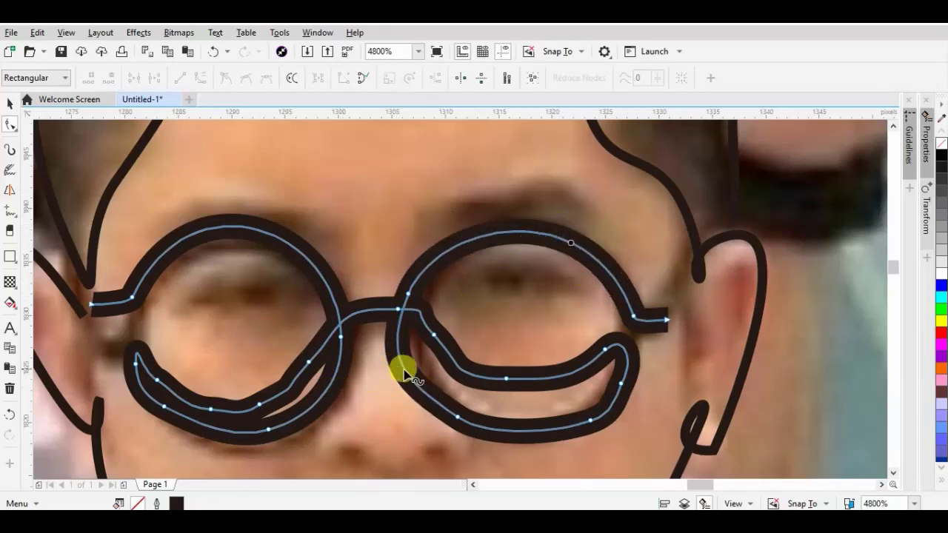
{"action": "left_click", "coordinate": [459, 418]}
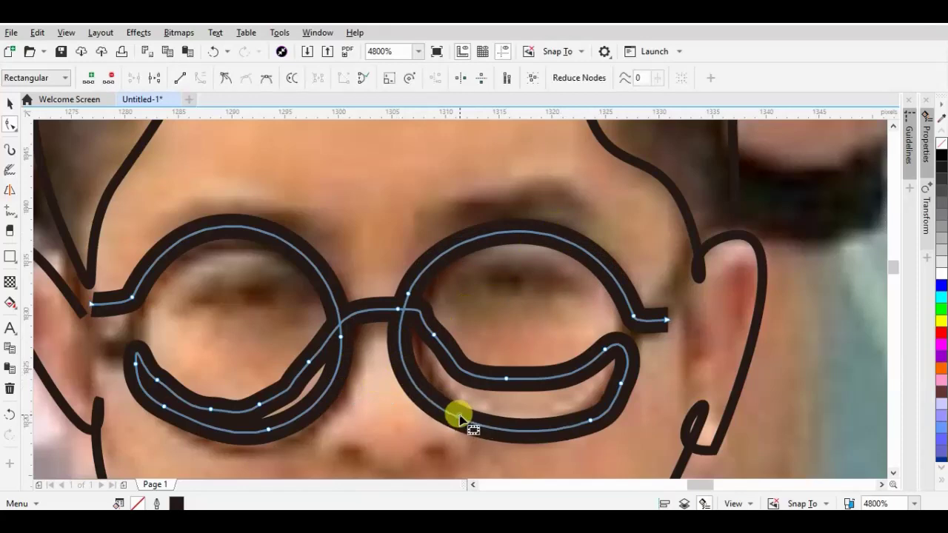
{"action": "left_click", "coordinate": [420, 387]}
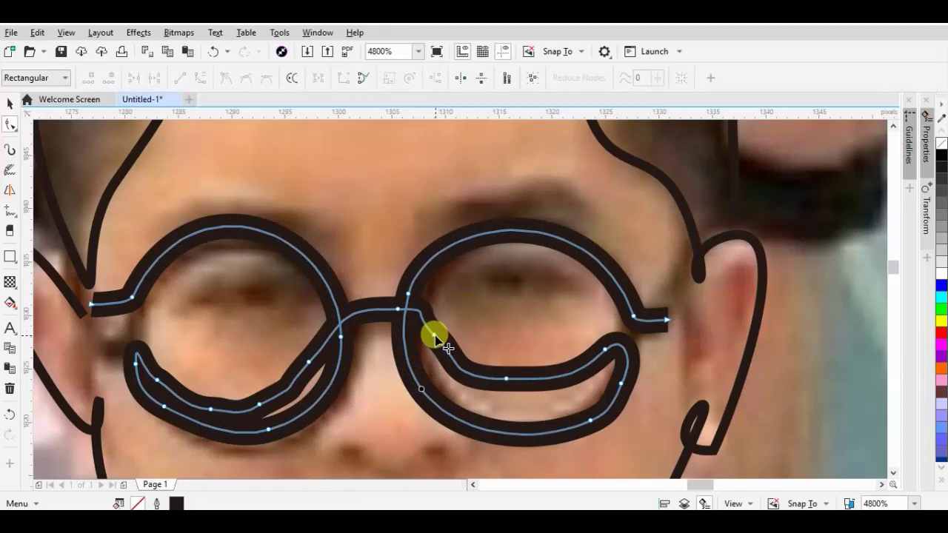
{"action": "left_click_drag", "start_coordinate": [435, 338], "coordinate": [492, 389]}
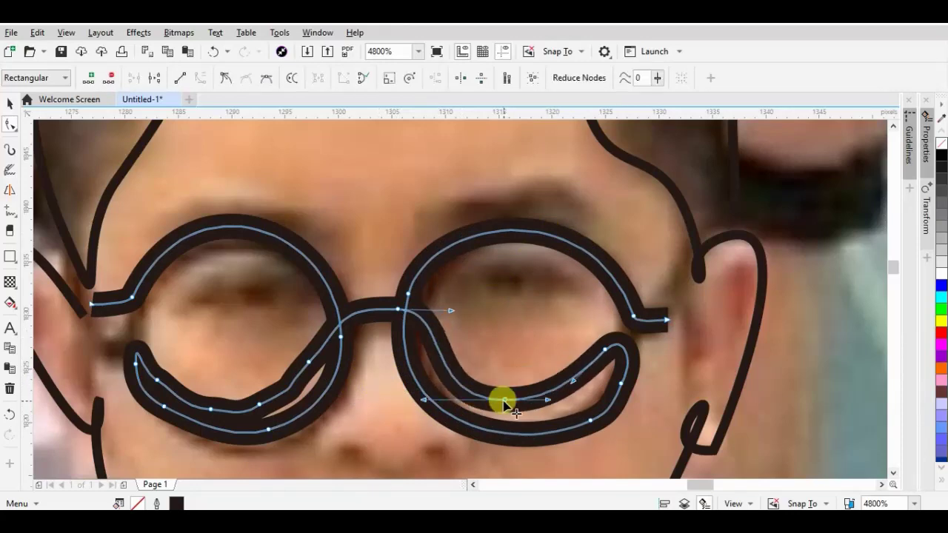
{"action": "scroll", "coordinate": [385, 300], "scroll_direction": "down", "scroll_amount": 2}
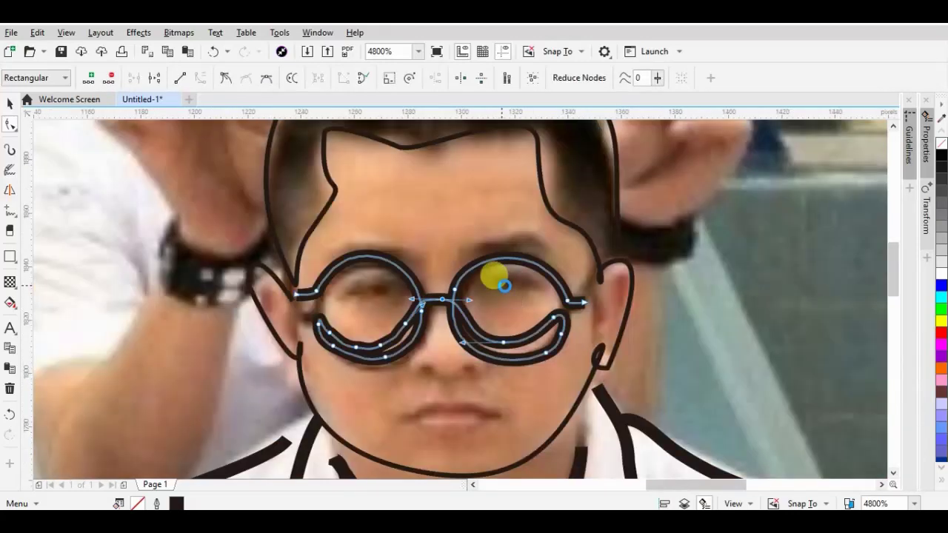
{"action": "scroll", "coordinate": [502, 289], "scroll_direction": "down", "scroll_amount": 4}
{"action": "left_click", "coordinate": [9, 104]}
{"action": "scroll", "coordinate": [482, 259], "scroll_direction": "down", "scroll_amount": 2}
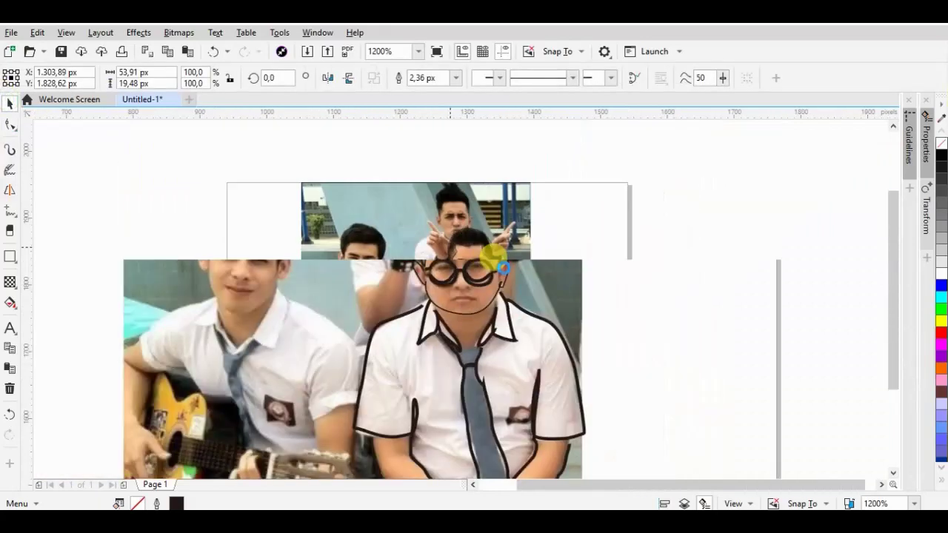
- Move the reference photo off to the left of the drawing
{"action": "scroll", "coordinate": [510, 263], "scroll_direction": "down", "scroll_amount": 1}
{"action": "left_click_drag", "start_coordinate": [512, 250], "coordinate": [340, 215]}
{"action": "scroll", "coordinate": [511, 274], "scroll_direction": "up", "scroll_amount": 1}
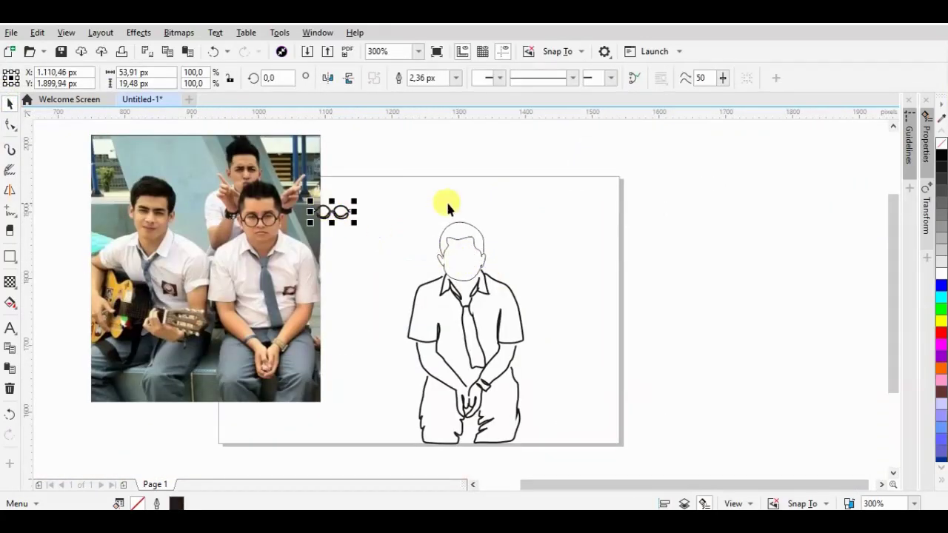
- Try a 5.0 px outline on the head, then revert it to a hairline
{"action": "left_click_drag", "start_coordinate": [407, 208], "coordinate": [558, 316]}
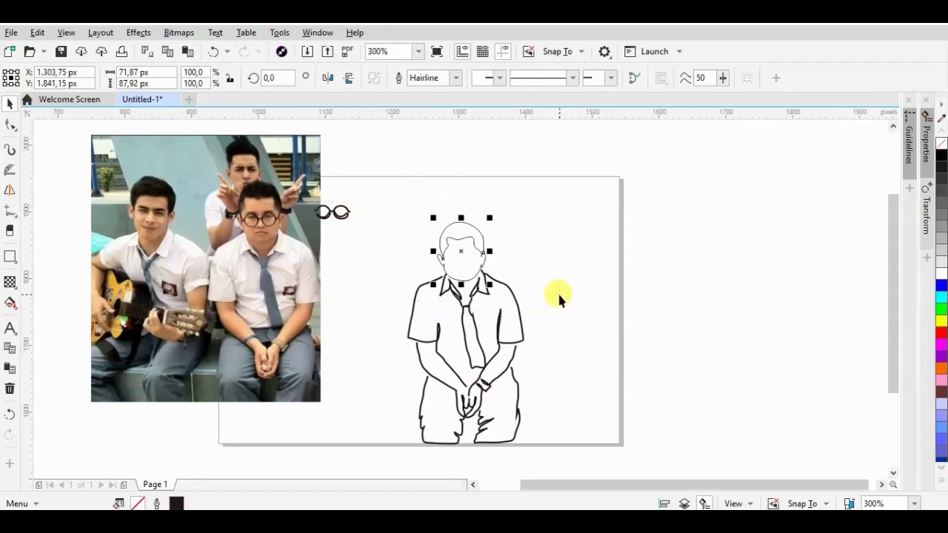
{"action": "left_click", "coordinate": [455, 78]}
{"action": "left_click", "coordinate": [437, 151]}
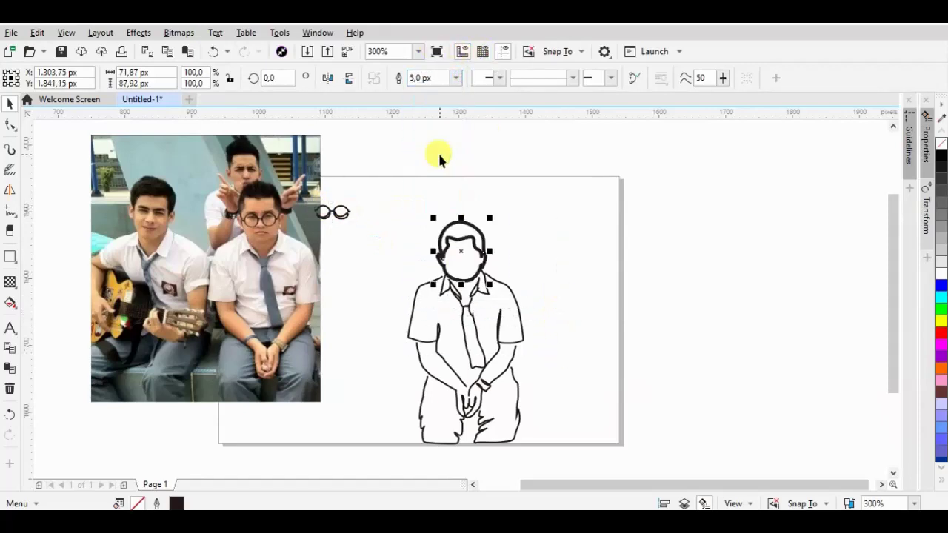
{"action": "left_click", "coordinate": [456, 77]}
{"action": "left_click", "coordinate": [432, 100]}
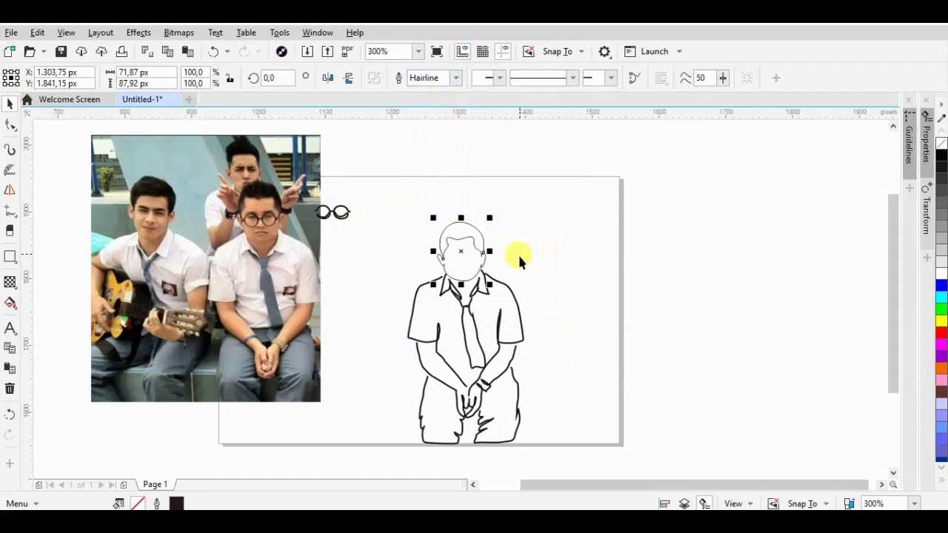
- Give the whole figure 2.0 px outlines and move it further right on the page
{"action": "left_click_drag", "start_coordinate": [556, 197], "coordinate": [390, 459]}
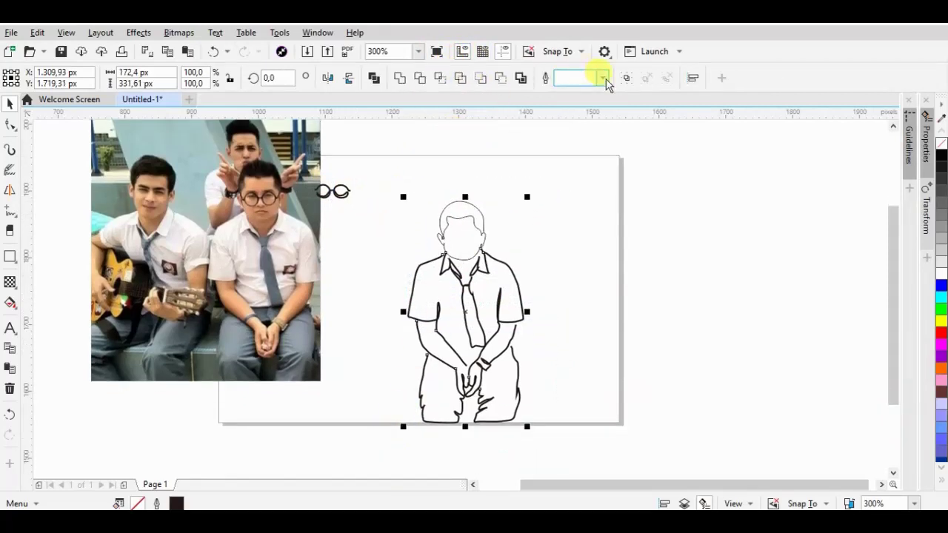
{"action": "left_click", "coordinate": [604, 79]}
{"action": "left_click", "coordinate": [592, 124]}
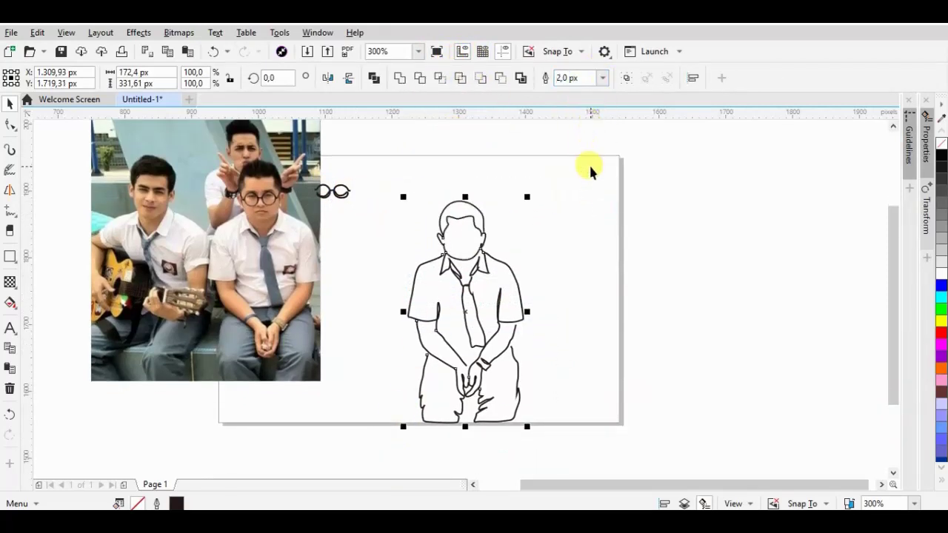
{"action": "left_click_drag", "start_coordinate": [557, 291], "coordinate": [561, 258]}
{"action": "left_click", "coordinate": [554, 229]}
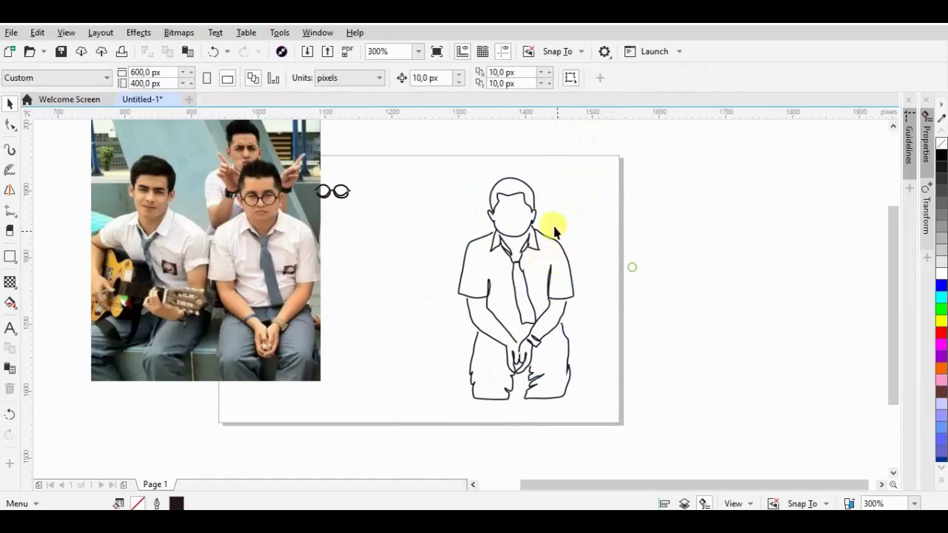
- Scale the head outline up to about 105.6% (75.86 × 92.8 px)
{"action": "scroll", "coordinate": [524, 185], "scroll_direction": "up", "scroll_amount": 2}
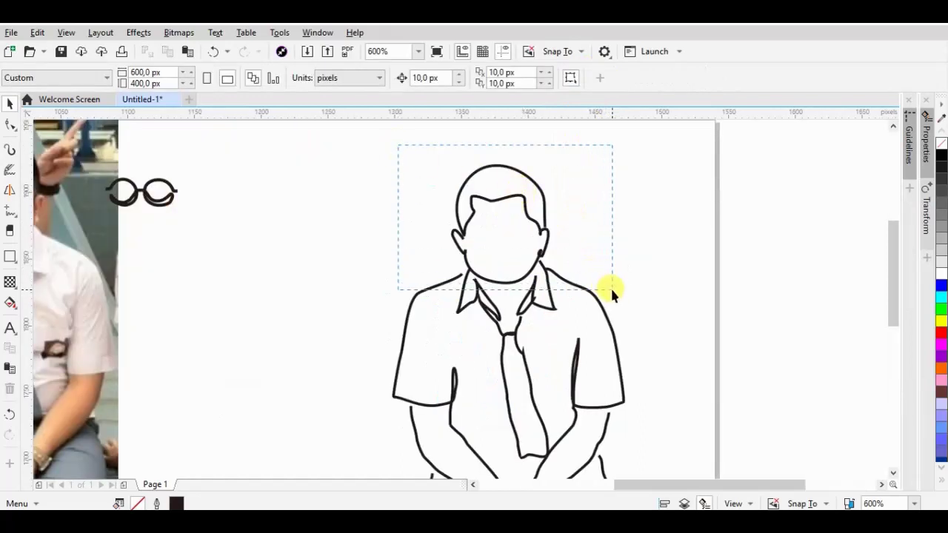
{"action": "left_click_drag", "start_coordinate": [603, 281], "coordinate": [610, 286]}
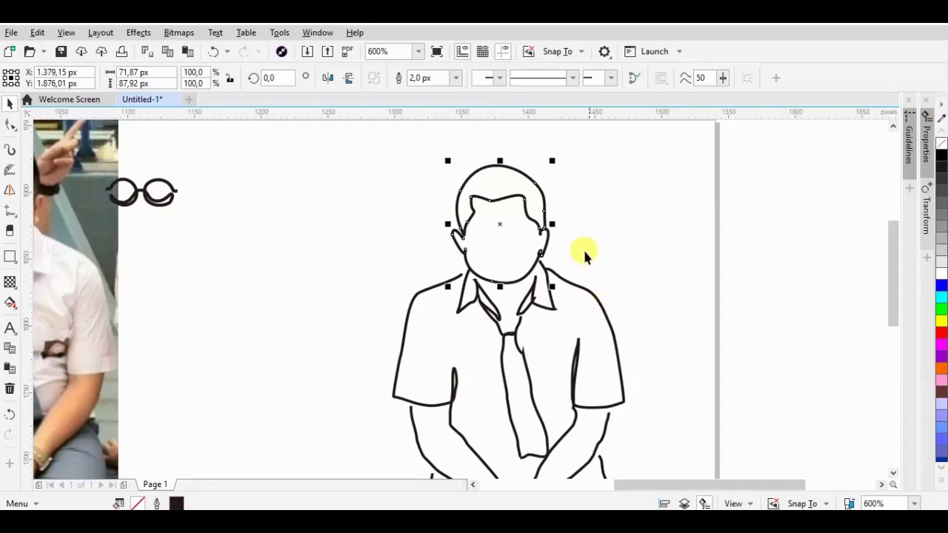
{"action": "left_click_drag", "start_coordinate": [556, 160], "coordinate": [560, 153]}
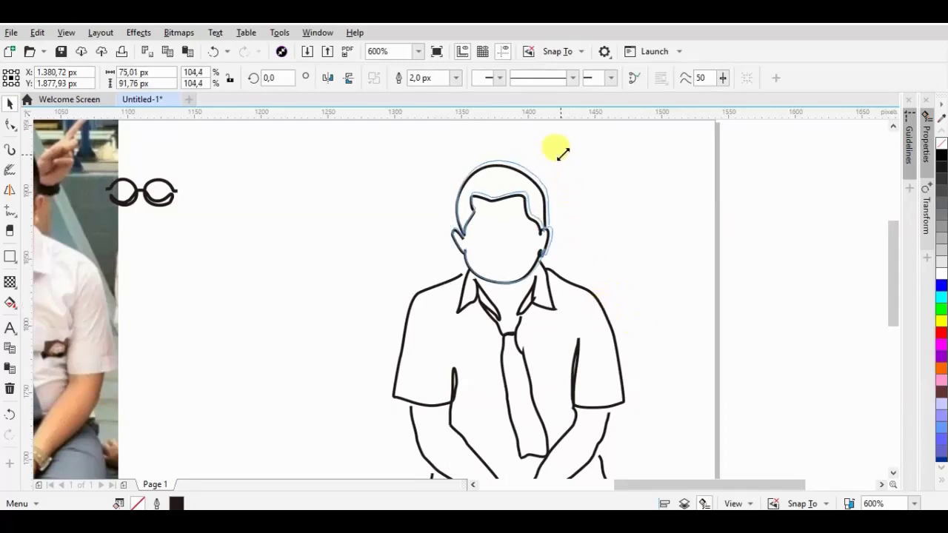
{"action": "scroll", "coordinate": [511, 264], "scroll_direction": "up", "scroll_amount": 2}
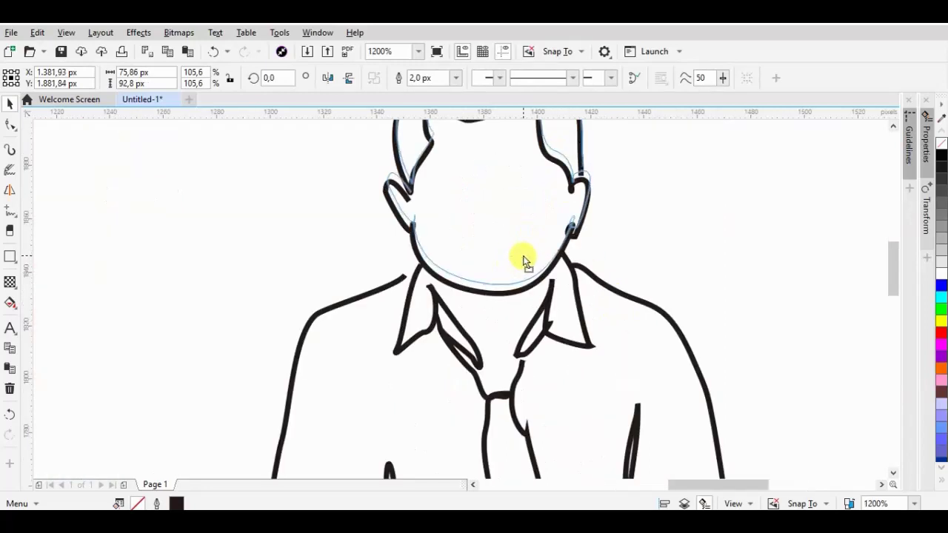
{"action": "left_click", "coordinate": [674, 247]}
- Switch to the Shape tool with F10 and select the finger curve
{"action": "scroll", "coordinate": [493, 205], "scroll_direction": "down", "scroll_amount": 4}
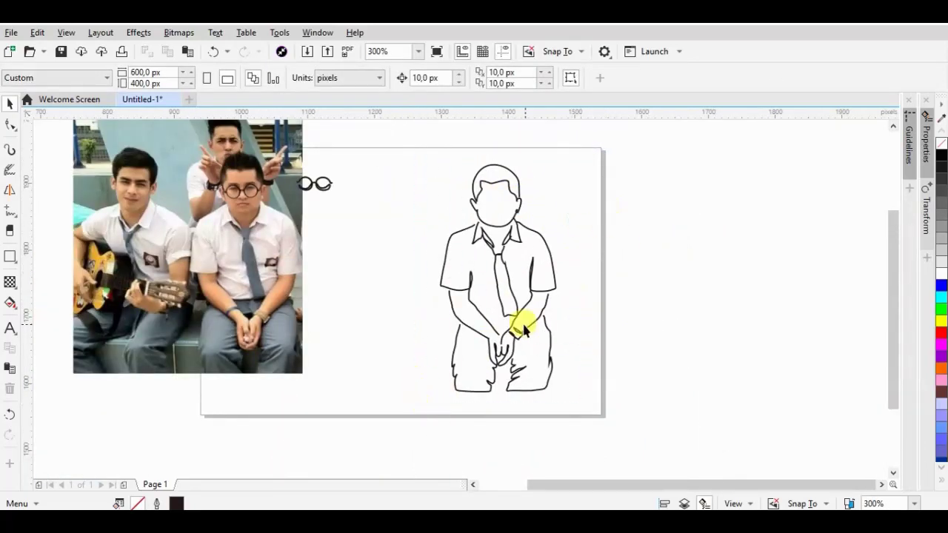
{"action": "scroll", "coordinate": [524, 320], "scroll_direction": "up", "scroll_amount": 6}
{"action": "key", "text": "F10"}
{"action": "left_click", "coordinate": [539, 276]}
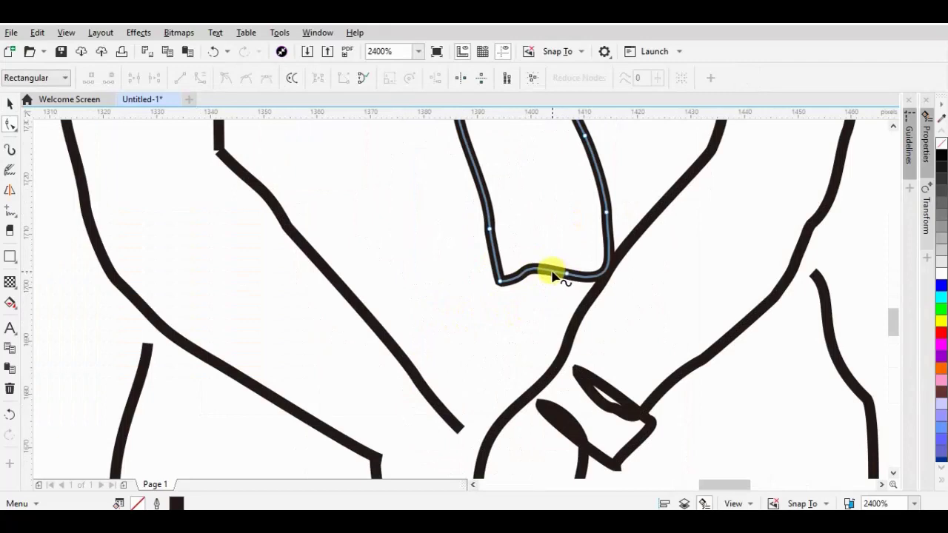
- Reshape the finger curve into a longer, smooth U-shaped tip with a straighter left side
{"action": "left_click_drag", "start_coordinate": [555, 275], "coordinate": [548, 368]}
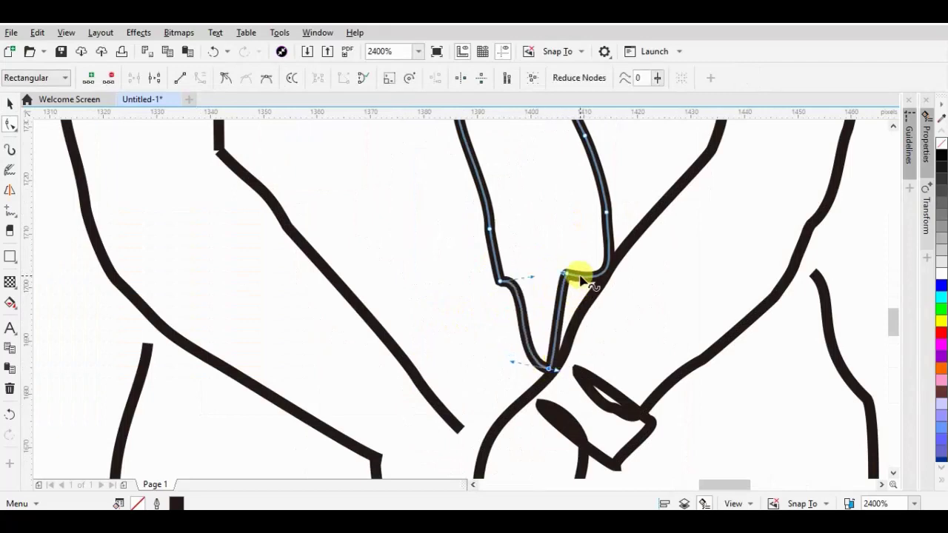
{"action": "left_click_drag", "start_coordinate": [565, 277], "coordinate": [583, 350]}
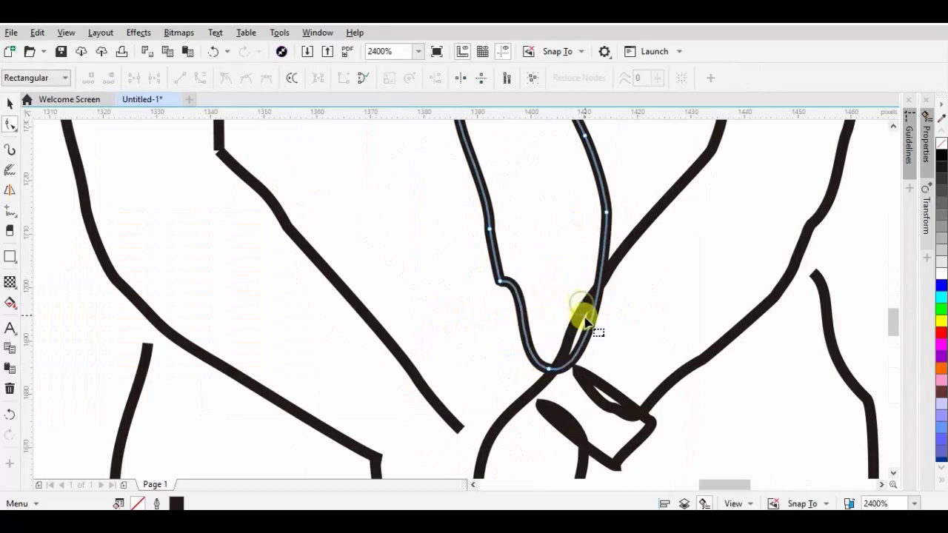
{"action": "left_click", "coordinate": [581, 354]}
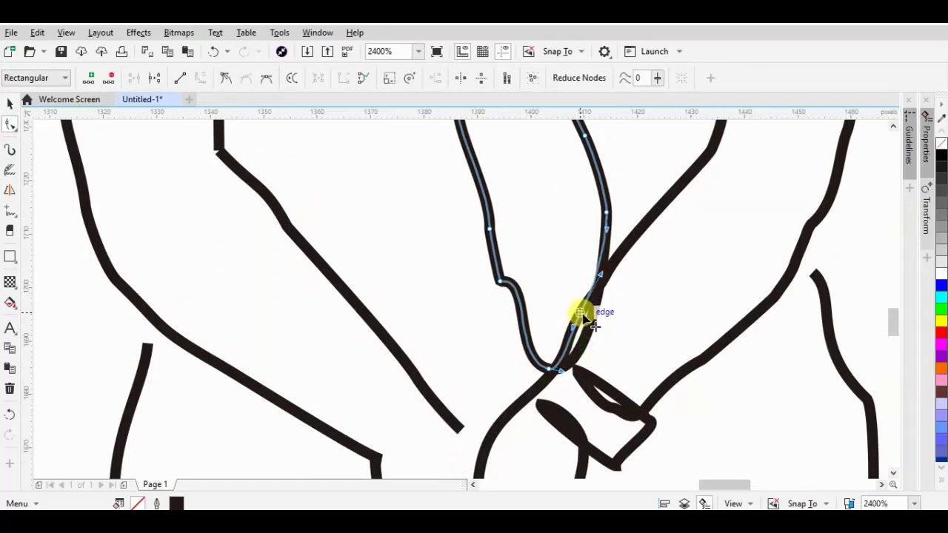
{"action": "left_click_drag", "start_coordinate": [500, 284], "coordinate": [469, 239]}
{"action": "scroll", "coordinate": [604, 219], "scroll_direction": "down", "scroll_amount": 5}
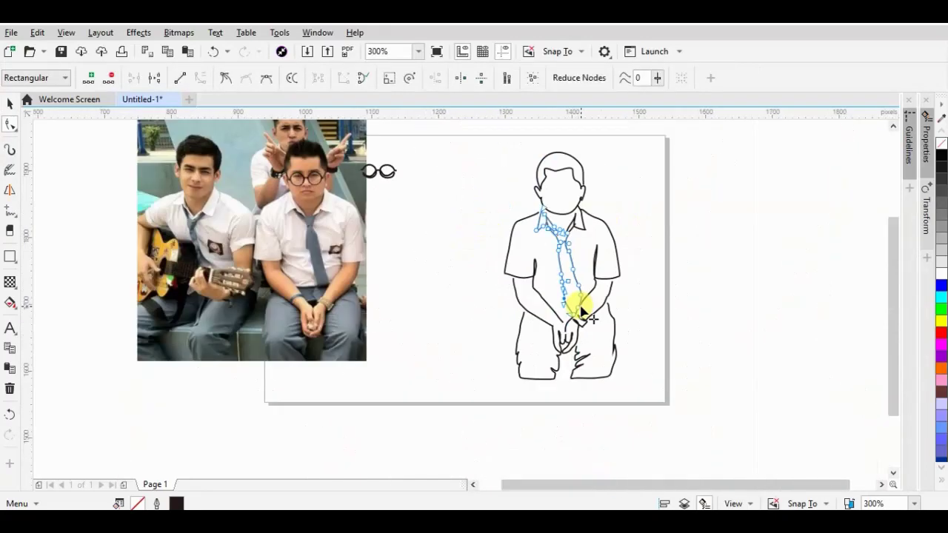
{"action": "left_click", "coordinate": [10, 104]}
- Delete the reference photo from the page
{"action": "left_click", "coordinate": [658, 239]}
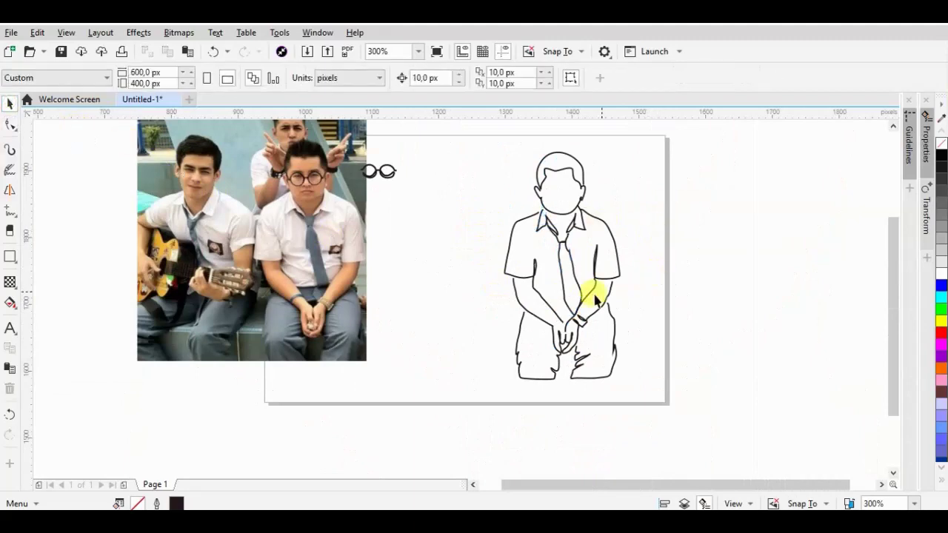
{"action": "scroll", "coordinate": [574, 310], "scroll_direction": "up", "scroll_amount": 3}
{"action": "left_click", "coordinate": [9, 212]}
{"action": "scroll", "coordinate": [461, 250], "scroll_direction": "down", "scroll_amount": 3}
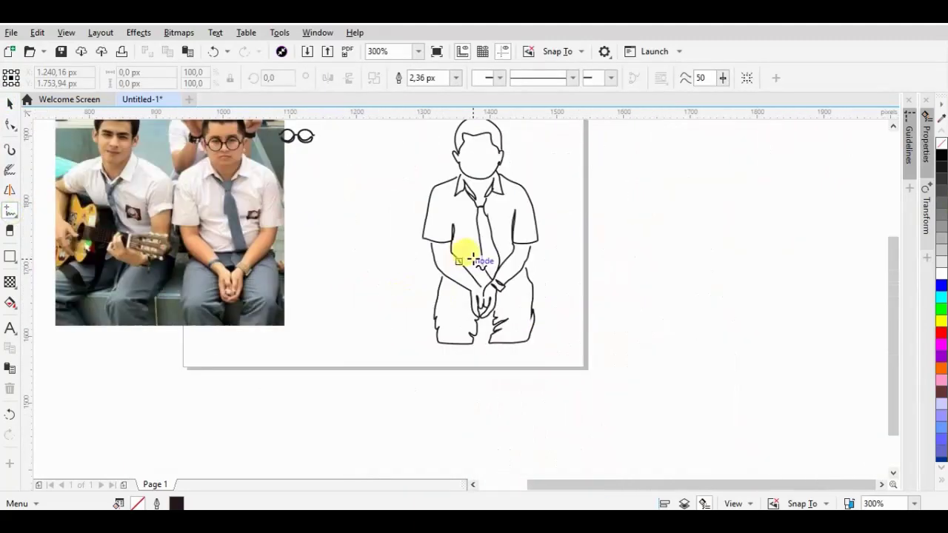
{"action": "left_click", "coordinate": [216, 208]}
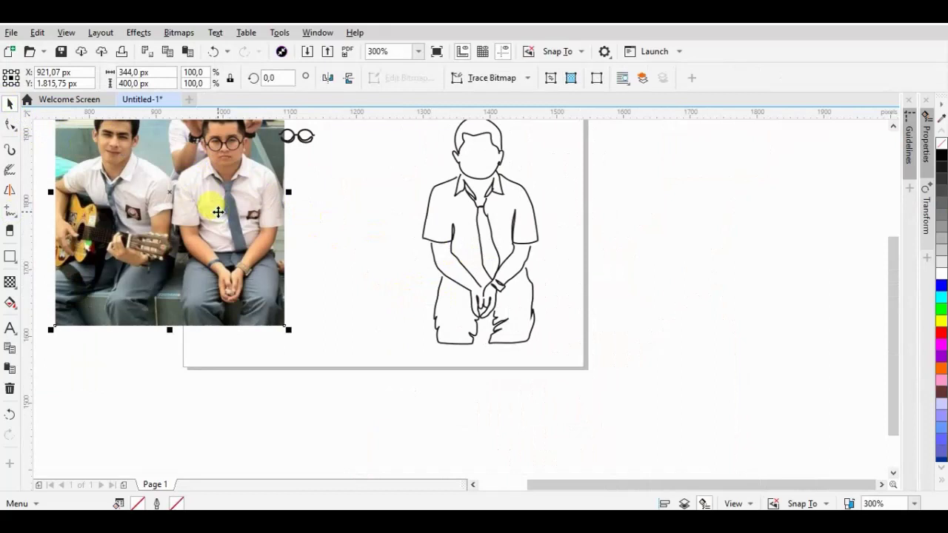
{"action": "key", "text": "Delete"}
- Delete the leftover glasses drawing
{"action": "scroll", "coordinate": [215, 208], "scroll_direction": "down", "scroll_amount": 1}
{"action": "left_click_drag", "start_coordinate": [218, 215], "coordinate": [277, 157]}
{"action": "key", "text": "Delete"}
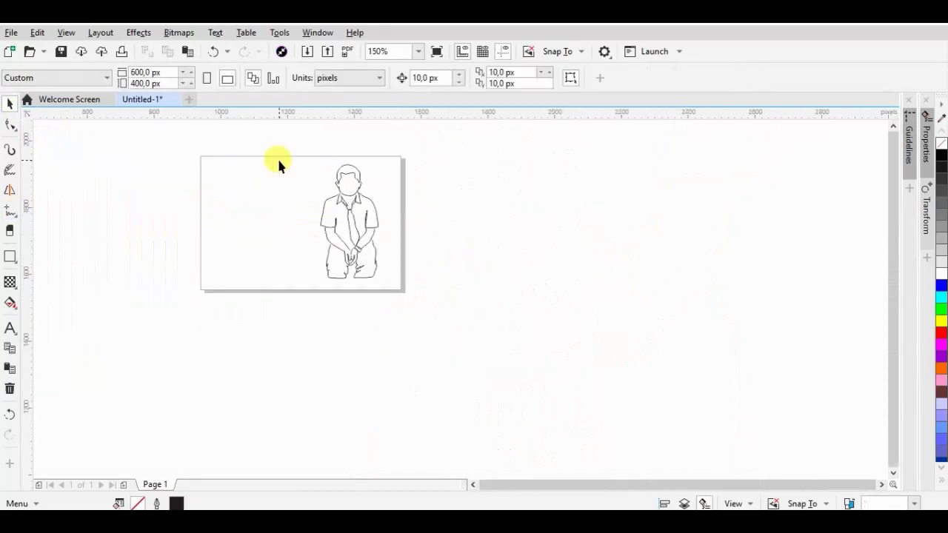
{"action": "scroll", "coordinate": [265, 168], "scroll_direction": "up", "scroll_amount": 1}
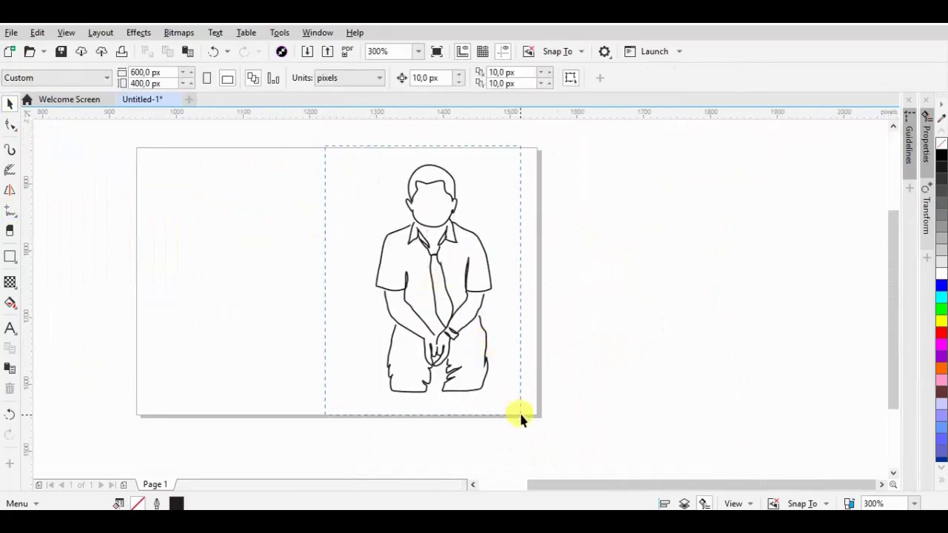
- Shrink the boy figure from a corner and move it left toward the page centre
{"action": "left_click_drag", "start_coordinate": [518, 419], "coordinate": [519, 417]}
{"action": "left_click_drag", "start_coordinate": [495, 157], "coordinate": [465, 216]}
{"action": "left_click_drag", "start_coordinate": [417, 303], "coordinate": [326, 296]}
{"action": "left_click_drag", "start_coordinate": [363, 374], "coordinate": [367, 381]}
{"action": "left_click", "coordinate": [478, 310]}
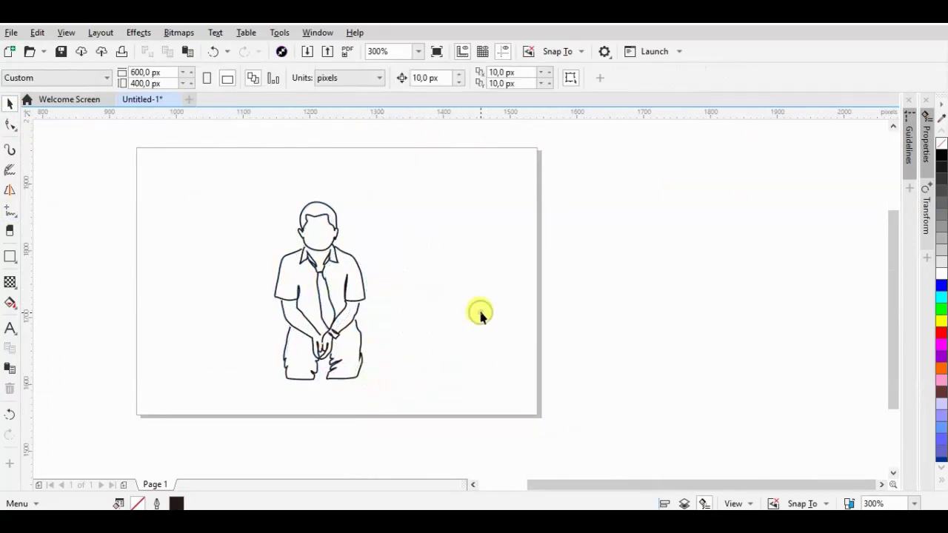
{"action": "scroll", "coordinate": [346, 272], "scroll_direction": "up", "scroll_amount": 2}
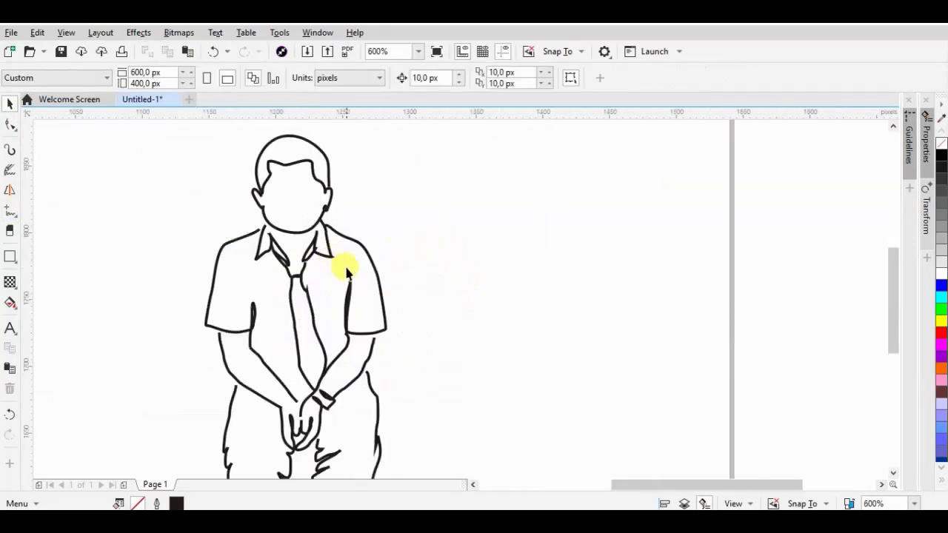
{"action": "scroll", "coordinate": [454, 191], "scroll_direction": "down", "scroll_amount": 2}
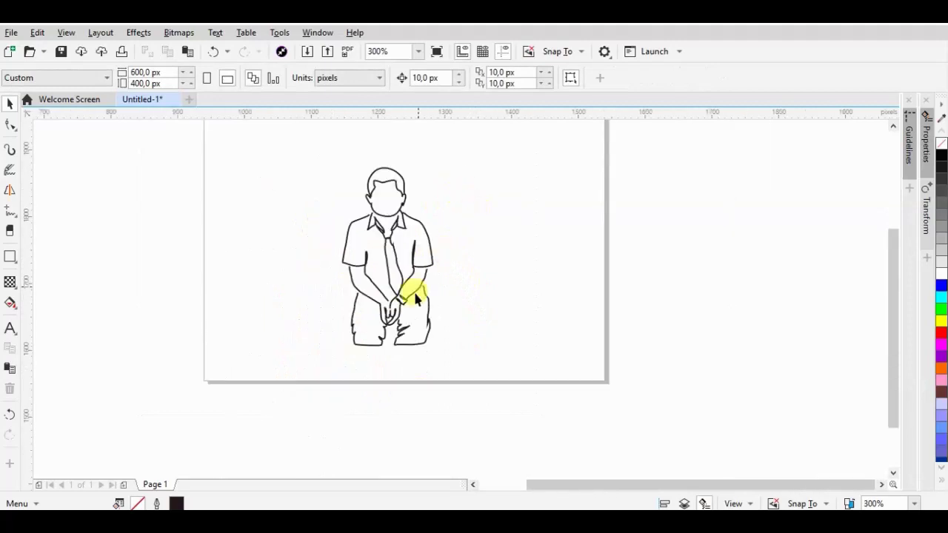
{"action": "scroll", "coordinate": [403, 329], "scroll_direction": "up", "scroll_amount": 2}
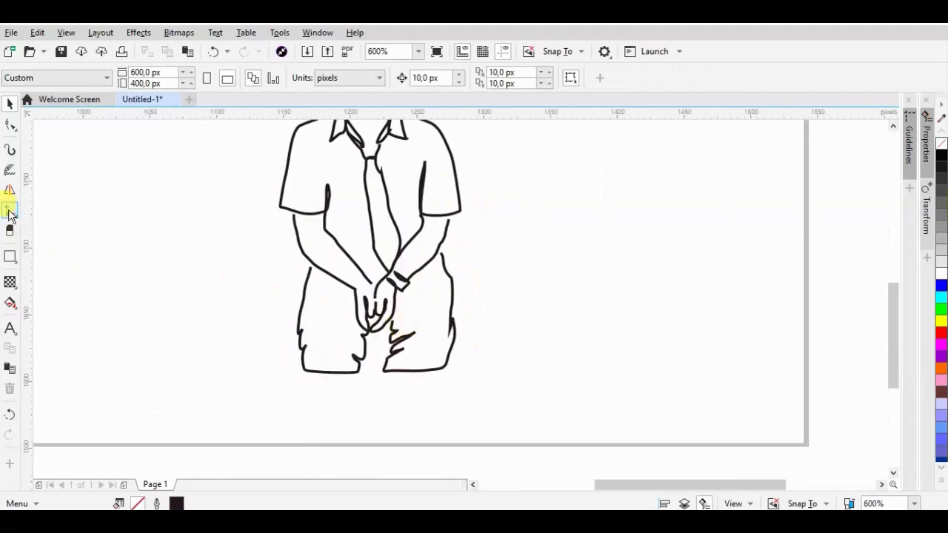
- Draw four short horizontal bench lines, two beside each side of the hips and knees
{"action": "left_click", "coordinate": [10, 212]}
{"action": "left_click_drag", "start_coordinate": [310, 271], "coordinate": [237, 270]}
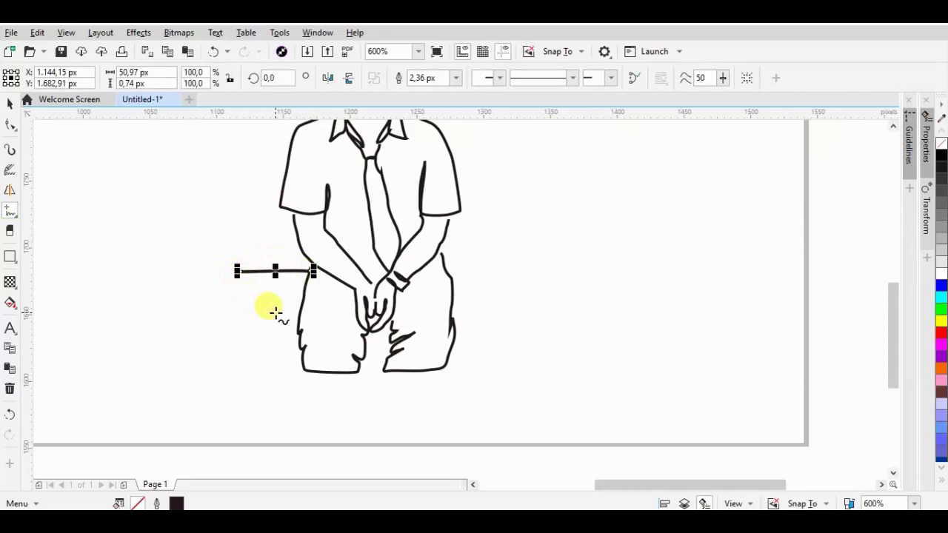
{"action": "left_click_drag", "start_coordinate": [224, 326], "coordinate": [296, 326]}
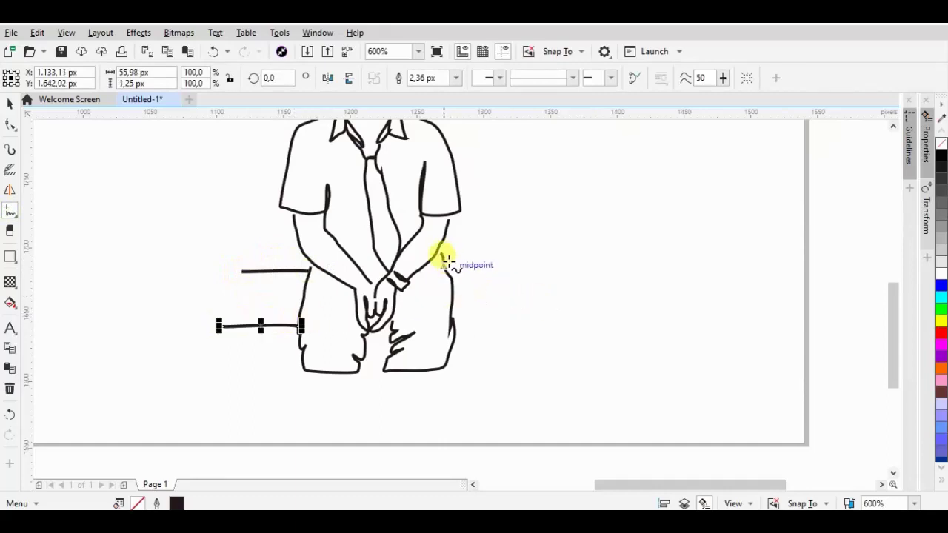
{"action": "left_click_drag", "start_coordinate": [441, 260], "coordinate": [525, 260]}
{"action": "left_click_drag", "start_coordinate": [453, 333], "coordinate": [488, 335]}
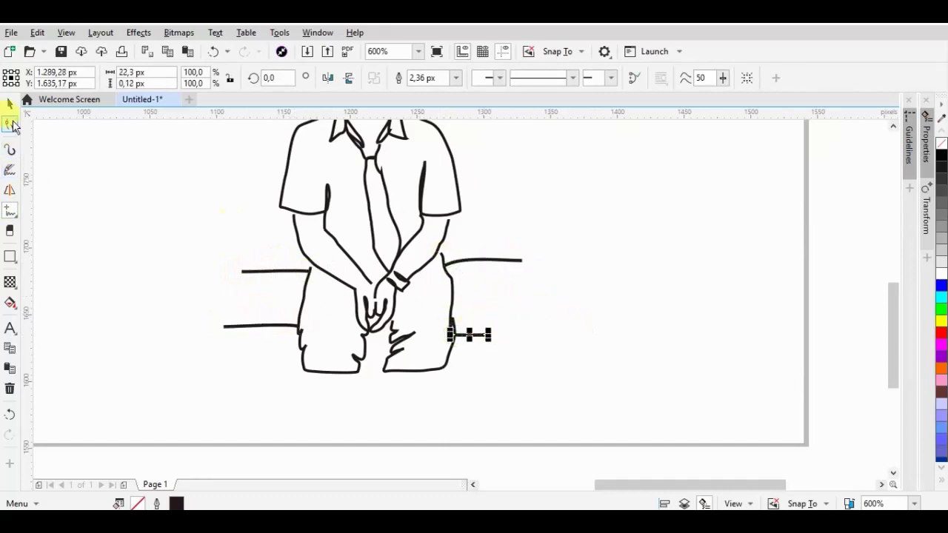
{"action": "left_click", "coordinate": [10, 105]}
{"action": "scroll", "coordinate": [397, 348], "scroll_direction": "down", "scroll_amount": 2}
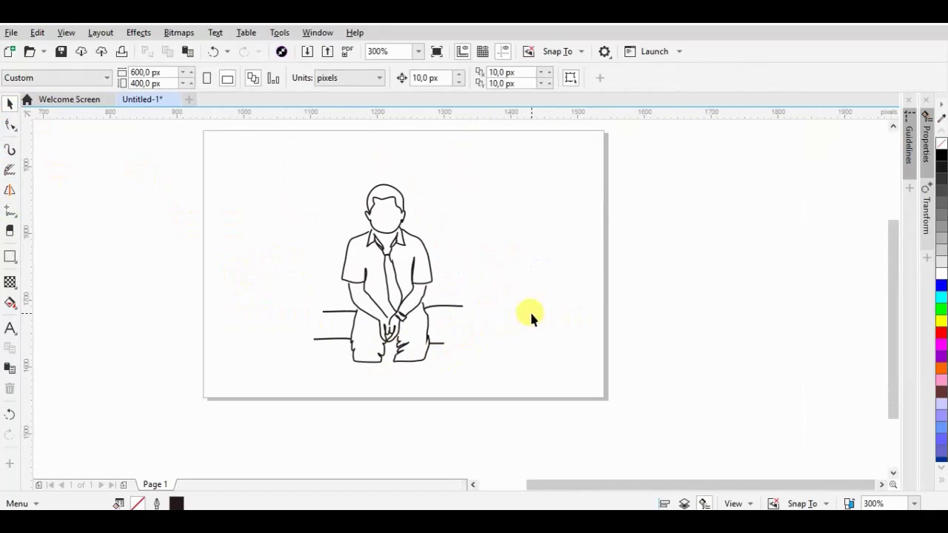